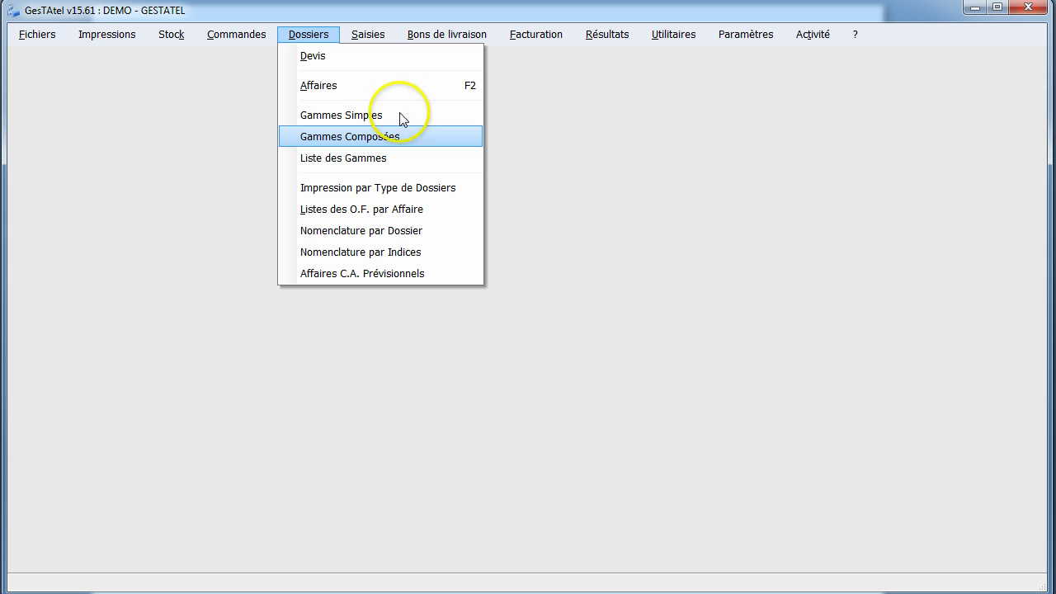
# Create a new quote file and assign FERRAND (S.A) as its client
pyautogui.click(341, 57)
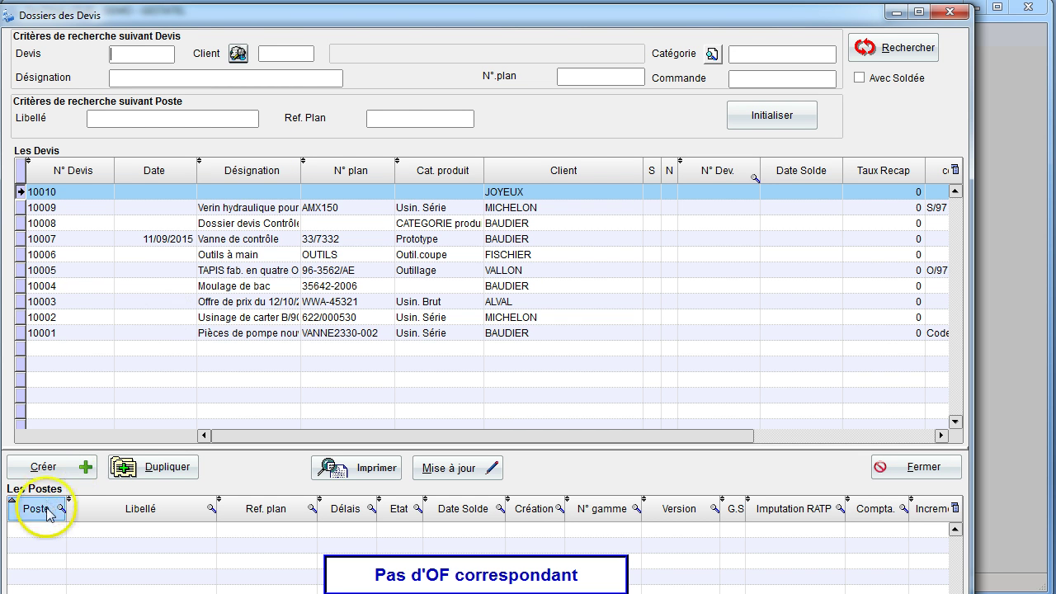
pyautogui.click(52, 468)
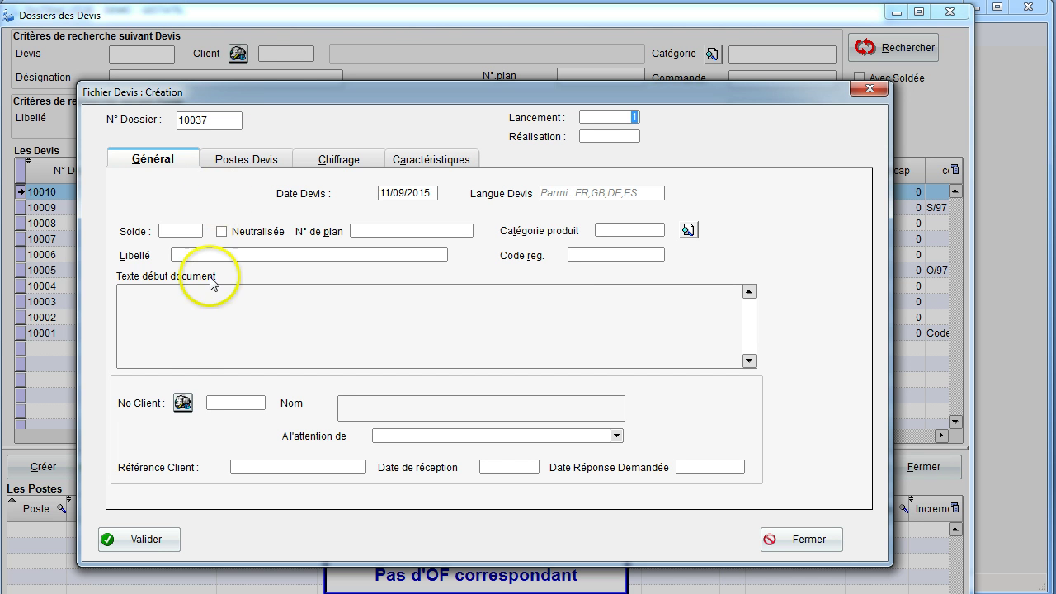
pyautogui.click(181, 403)
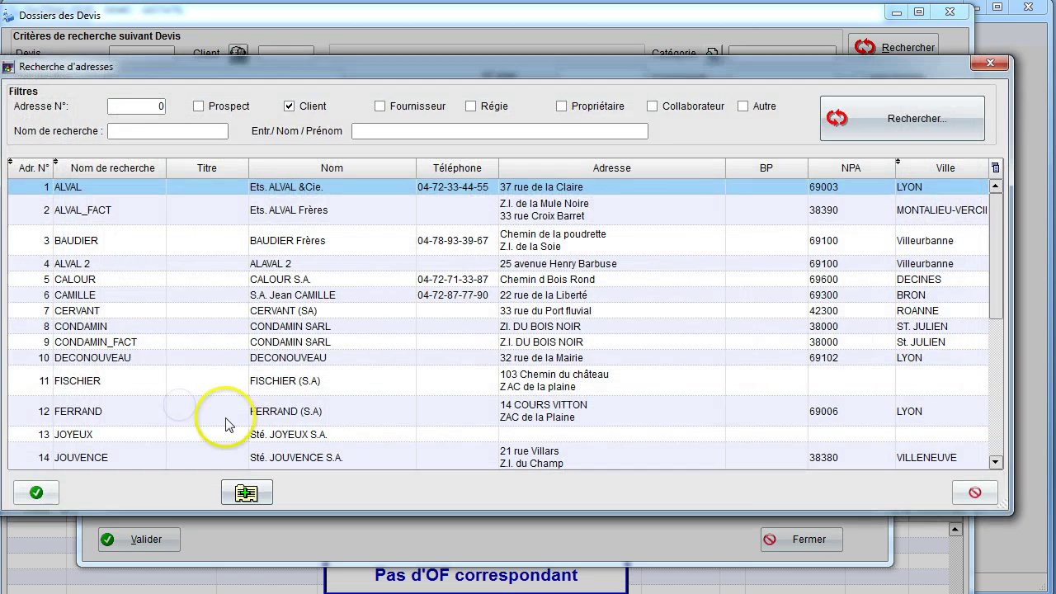
pyautogui.doubleClick(283, 417)
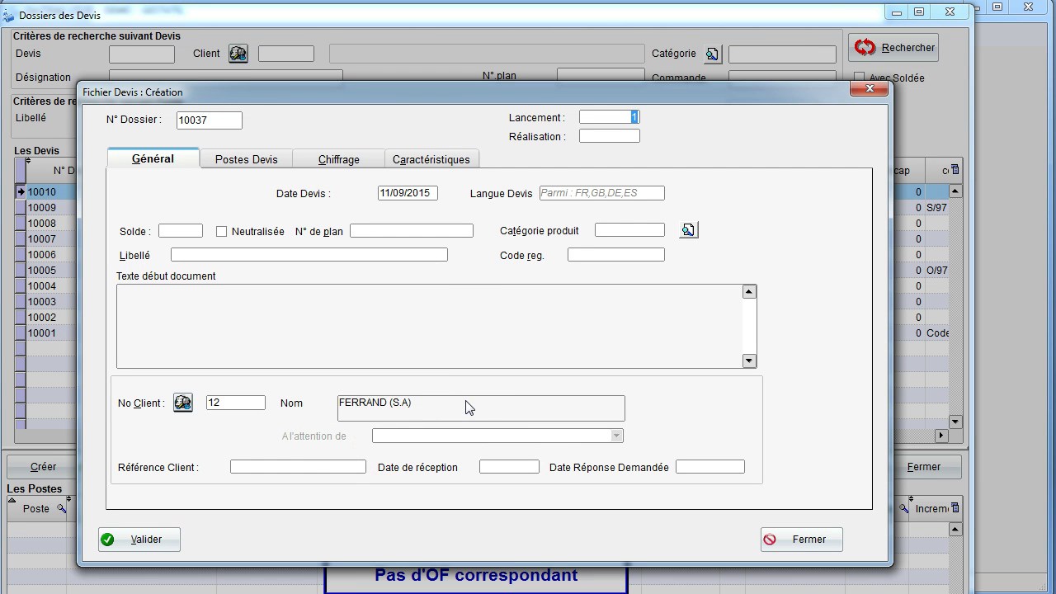
# Fill in the client reference, reception date 21/08/2015, requested response date 15/09/2015 and the quote label DECOUPE LASER
pyautogui.click(250, 466)
pyautogui.write('FE21082015')
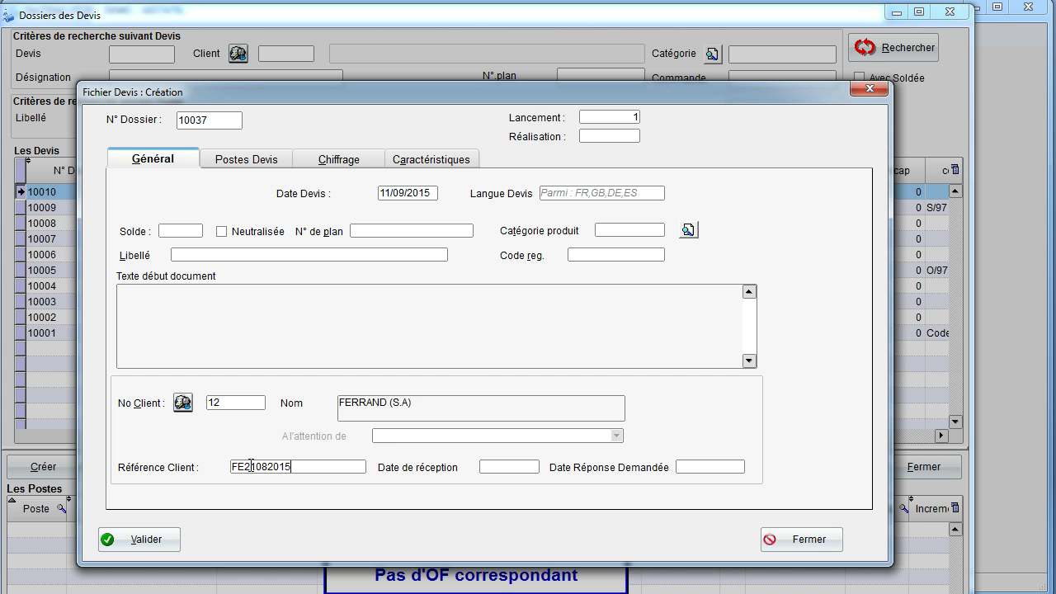
pyautogui.click(491, 467)
pyautogui.write('210')
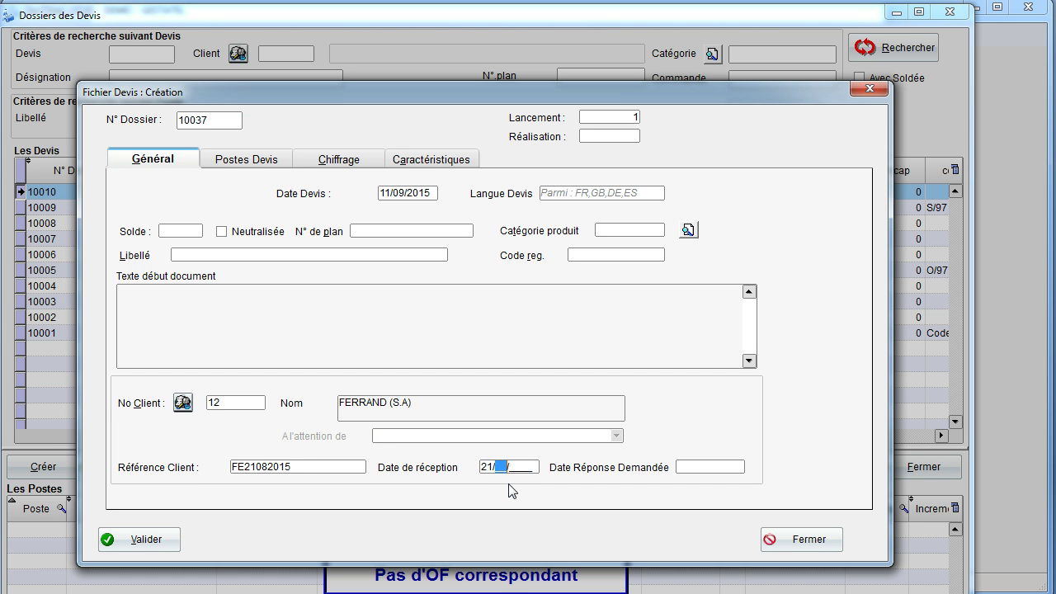
pyautogui.write('82015')
pyautogui.click(712, 467)
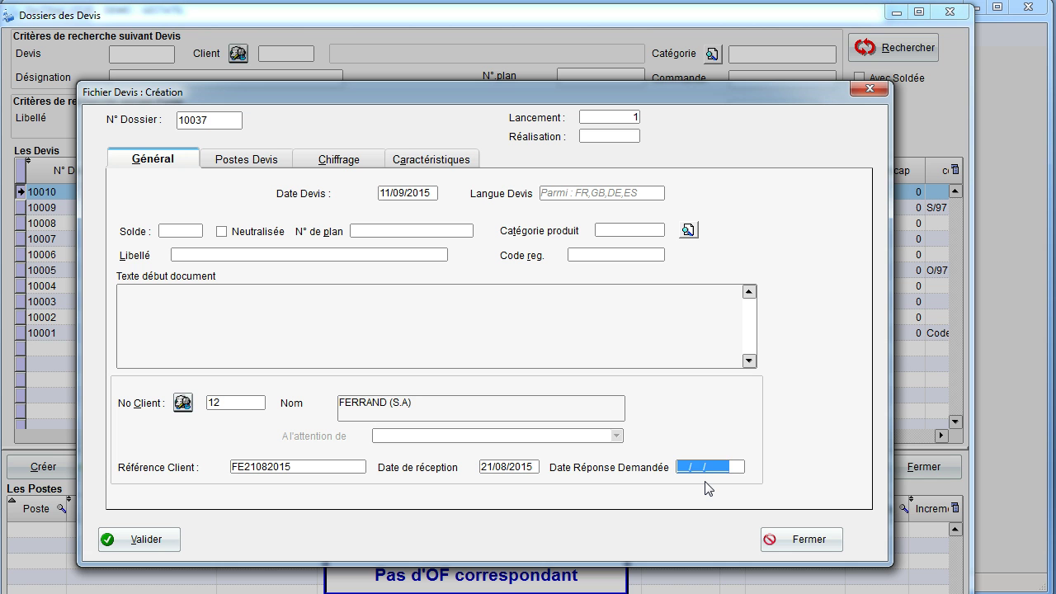
pyautogui.write('15/09/2015')
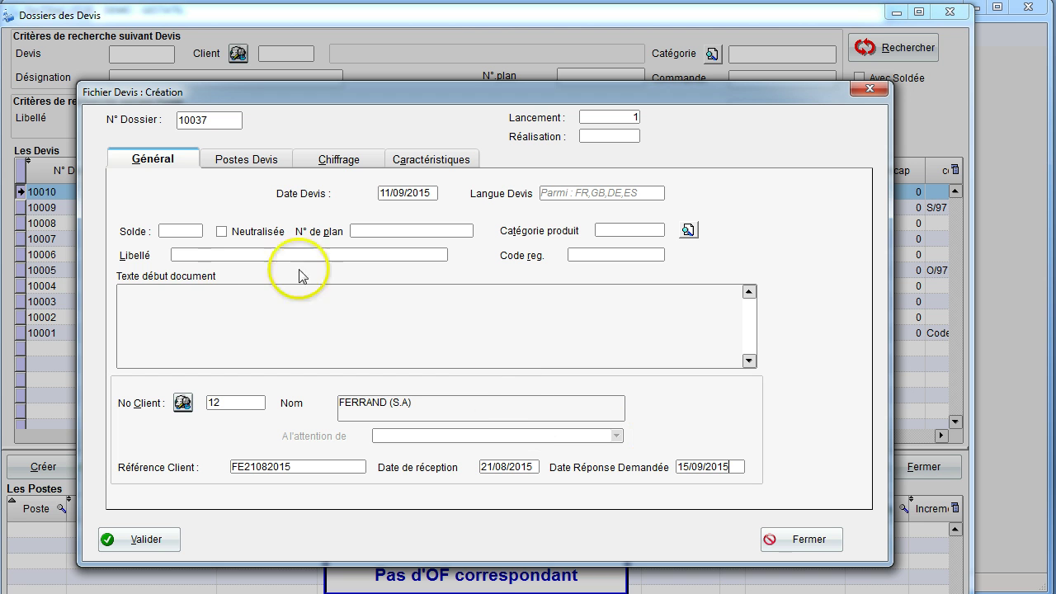
pyautogui.click(186, 254)
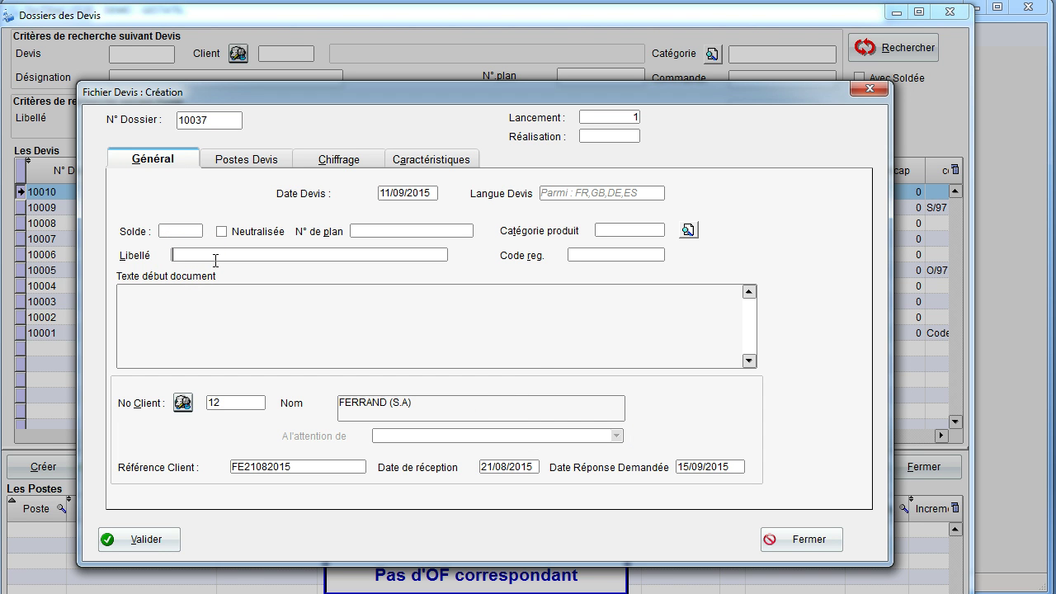
pyautogui.write('DECOUPE LASER')
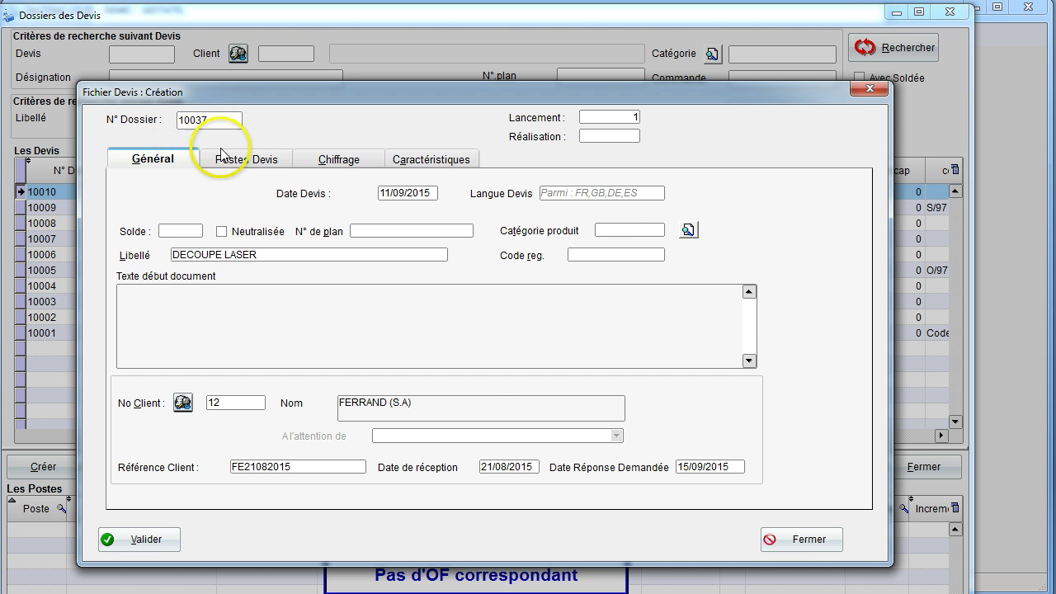
# Add a new item to the quote and set its Repère to 01
pyautogui.click(244, 161)
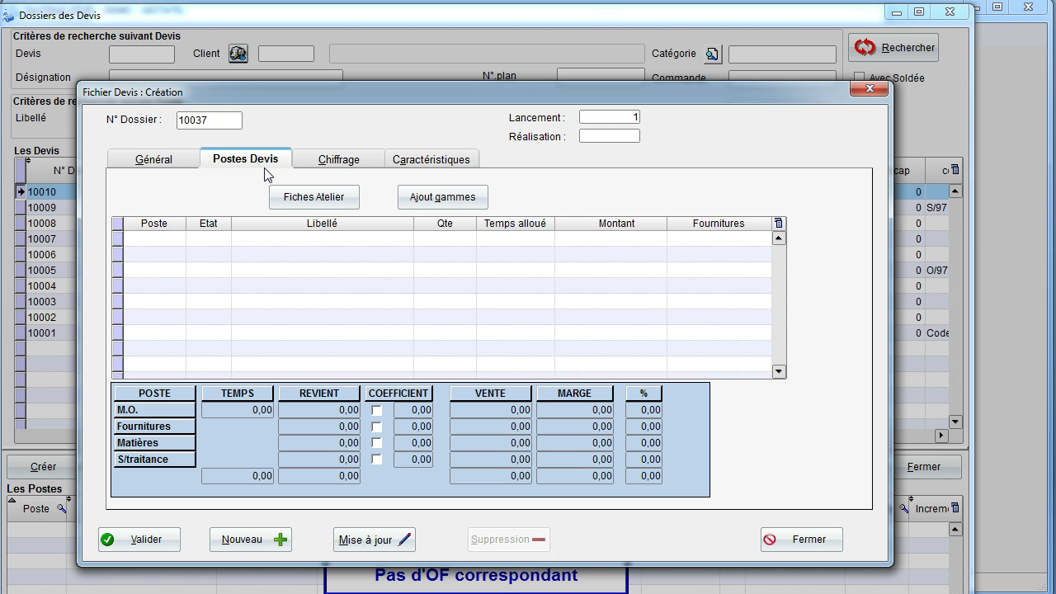
pyautogui.click(255, 538)
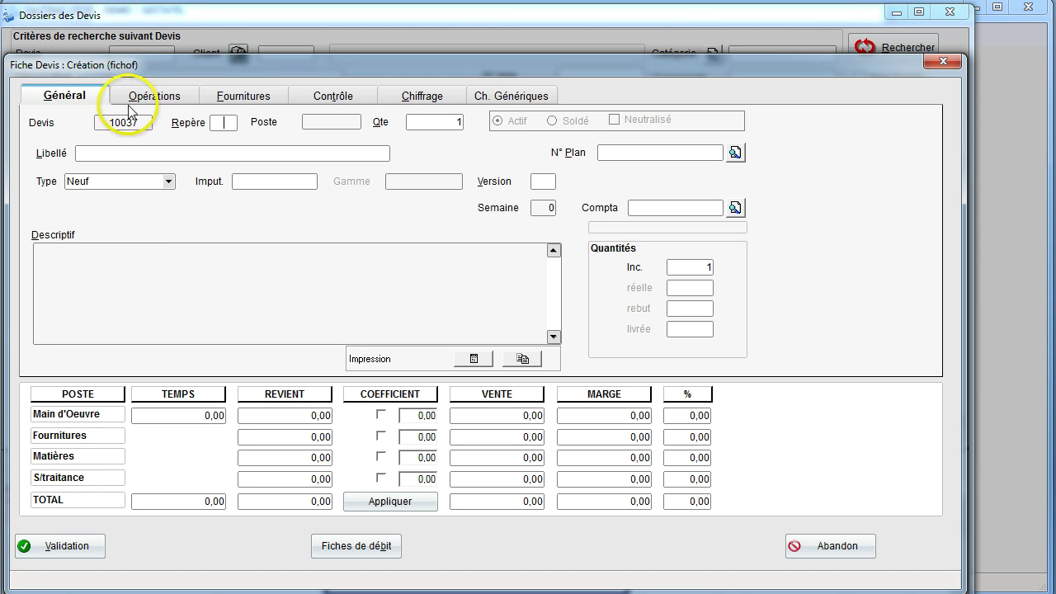
pyautogui.click(213, 122)
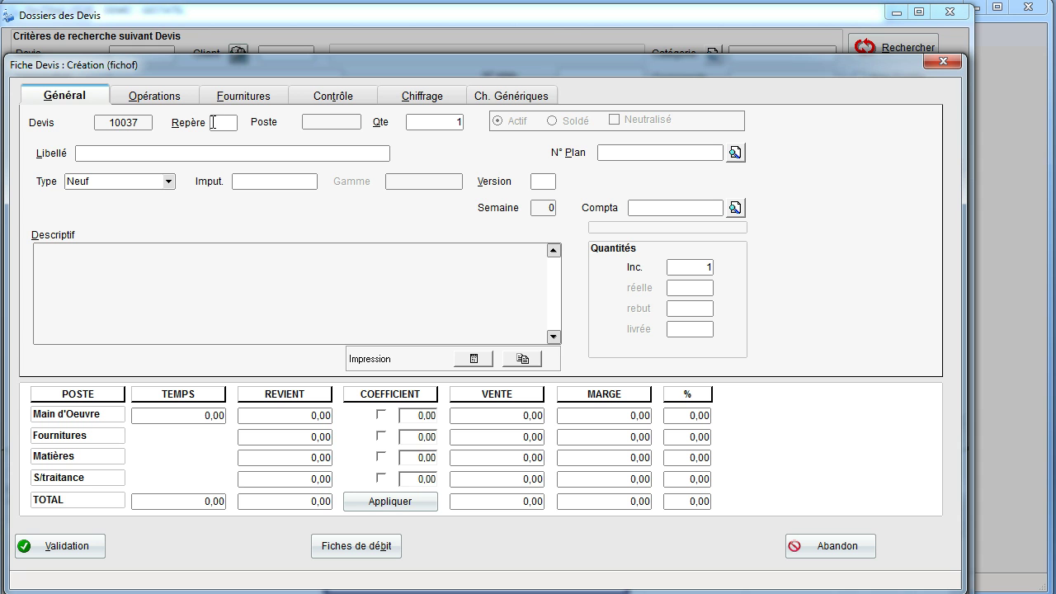
pyautogui.click(220, 125)
pyautogui.write('C1')
pyautogui.press('Tab')
pyautogui.click(347, 124)
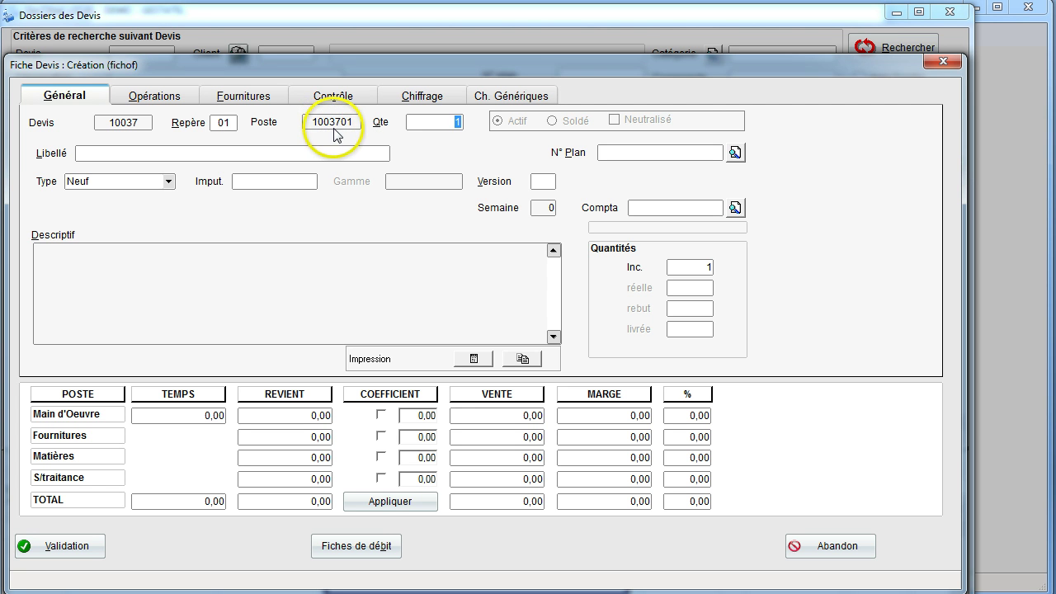
pyautogui.click(345, 132)
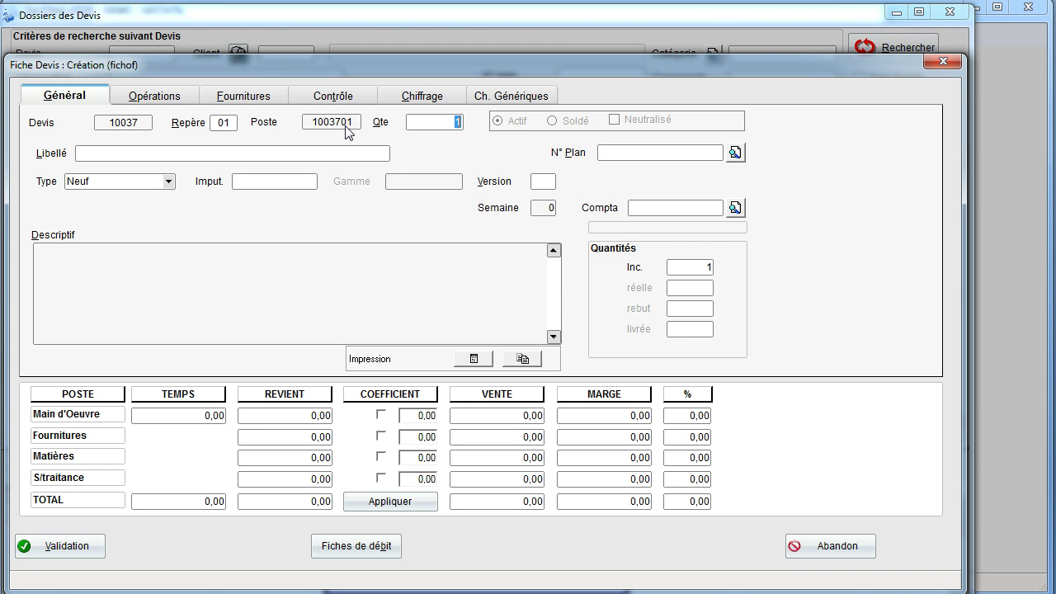
# Choose Neuf as the type of the quote item
pyautogui.click(641, 157)
pyautogui.click(169, 182)
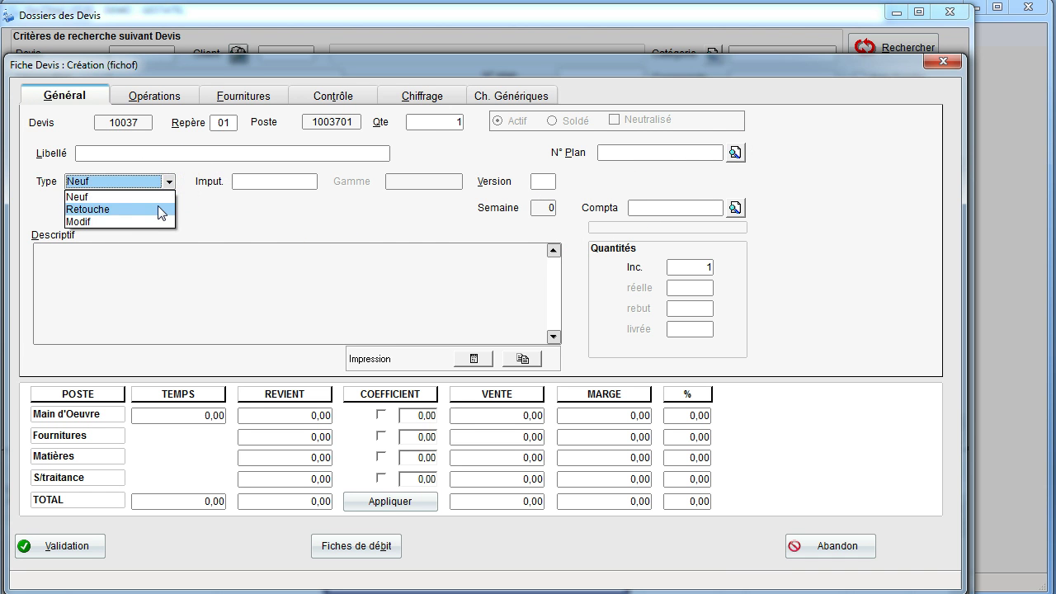
pyautogui.click(162, 192)
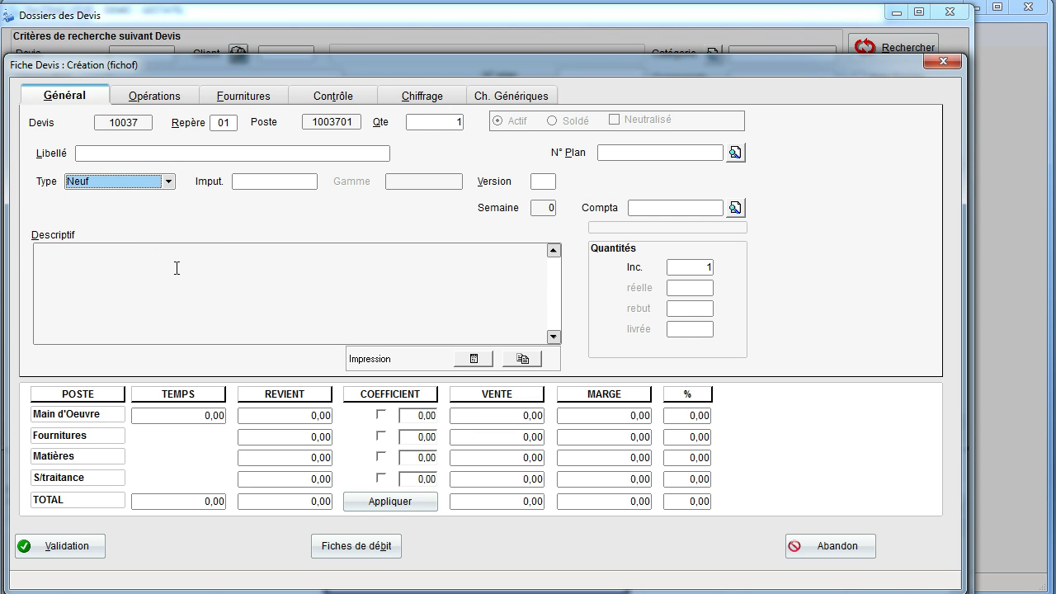
# Start a new operation for the quote item using operation code 301, Préparation LASER
pyautogui.click(157, 96)
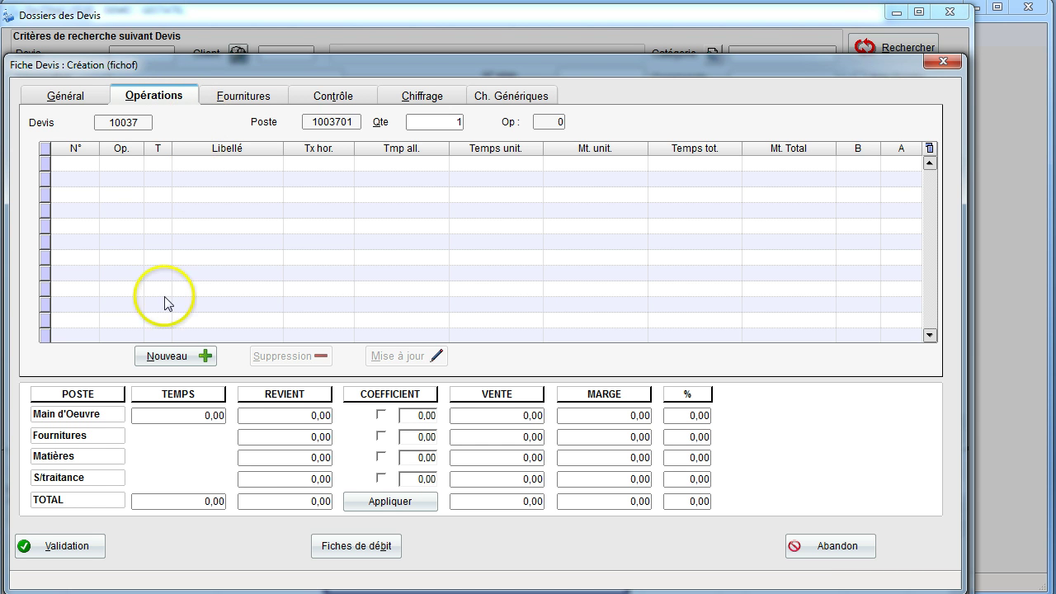
pyautogui.click(165, 357)
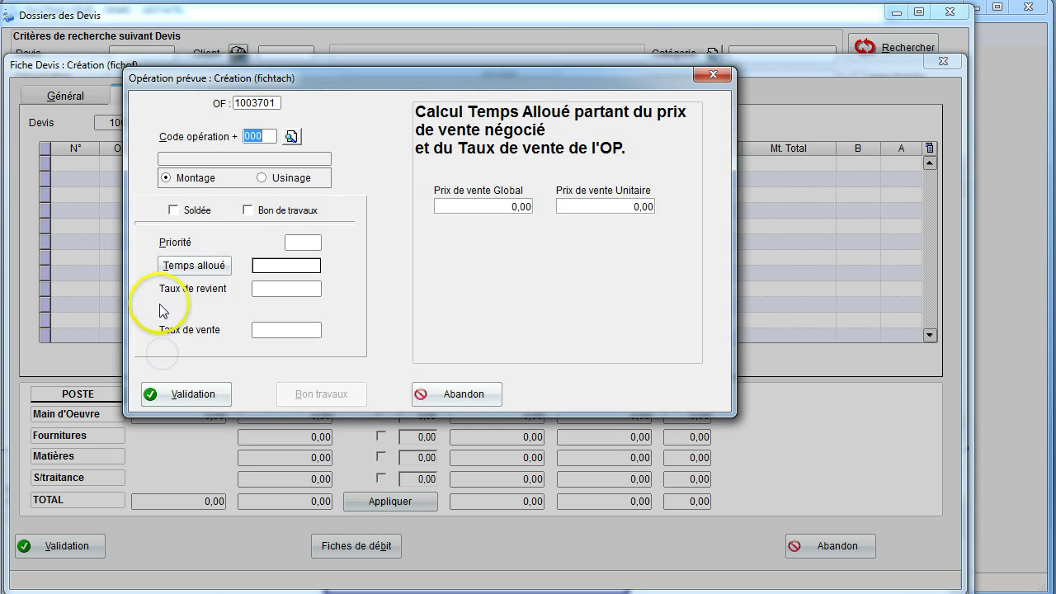
pyautogui.click(292, 136)
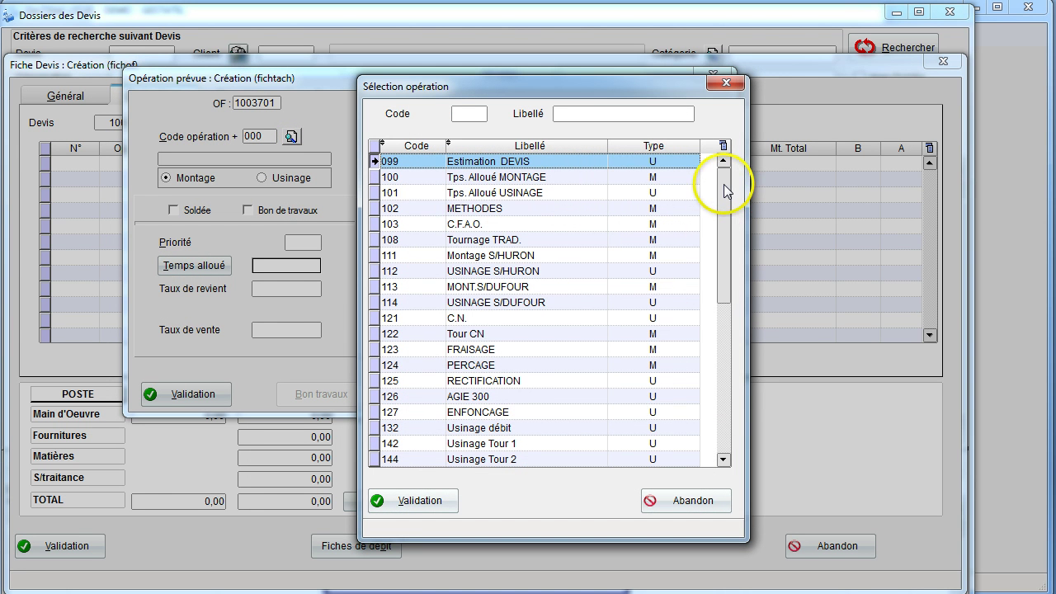
pyautogui.click(725, 188)
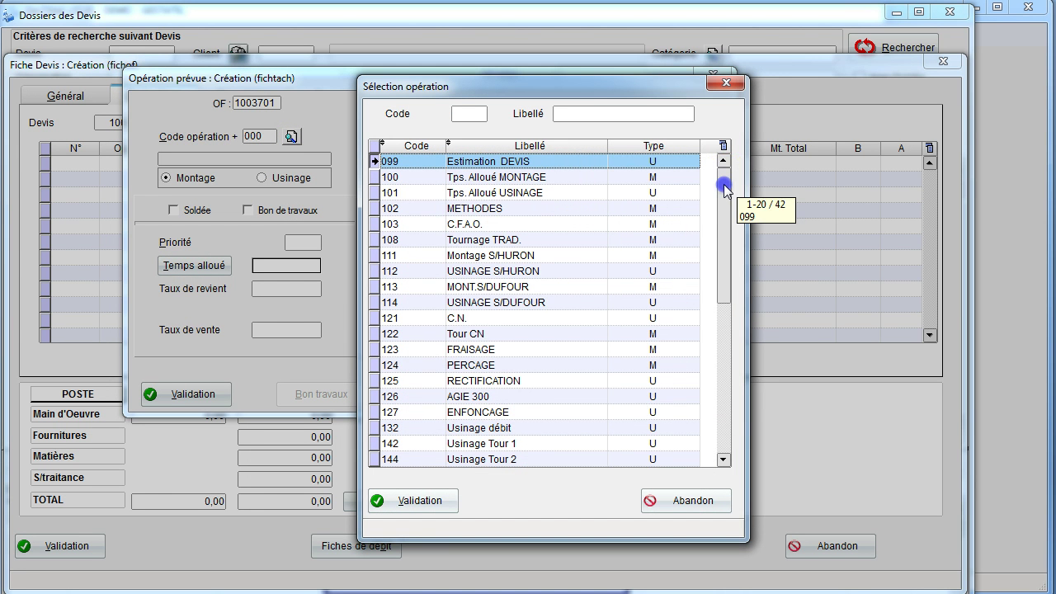
pyautogui.moveTo(726, 188); pyautogui.dragTo(726, 363)
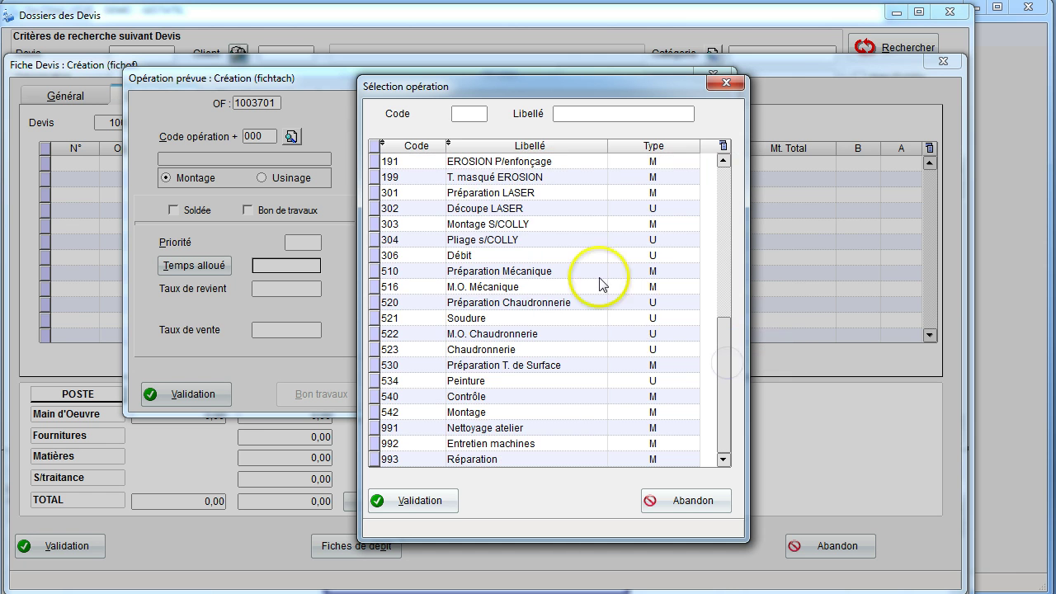
pyautogui.click(495, 194)
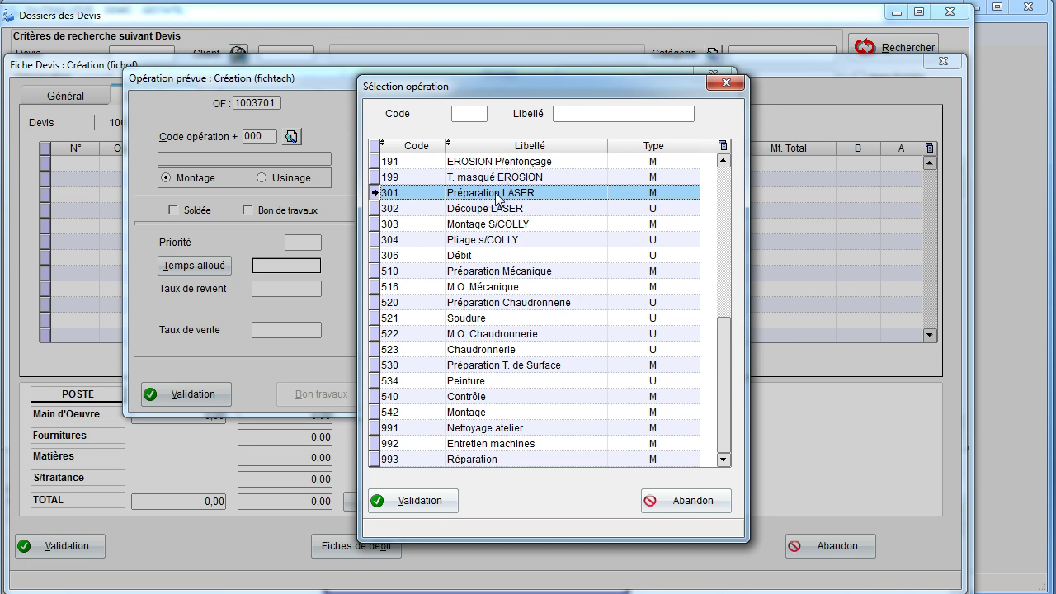
pyautogui.click(412, 500)
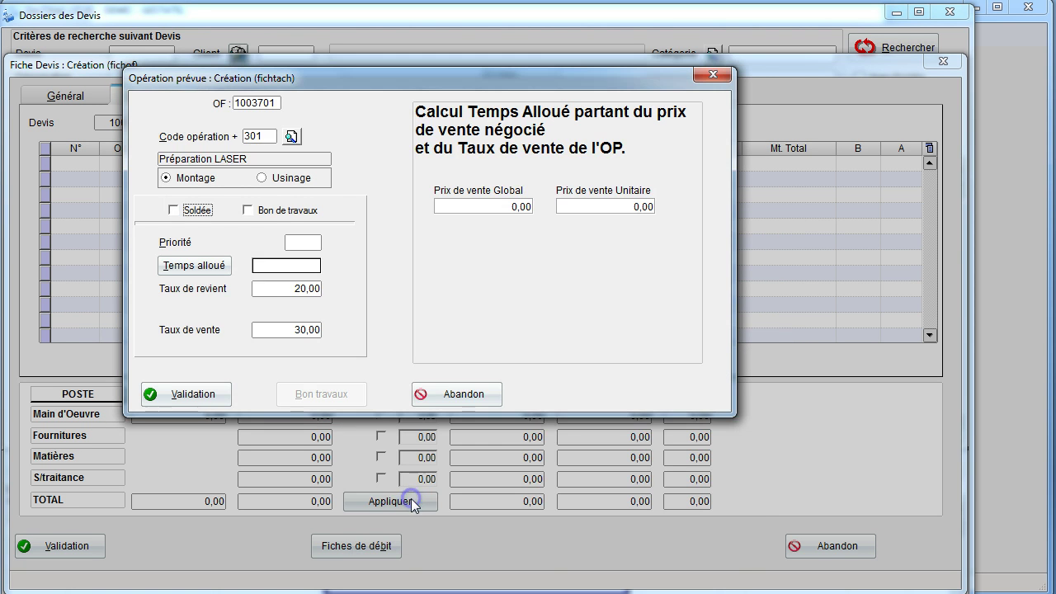
# Set the operation's allotted time to 0,5 and validate the operation
pyautogui.click(286, 265)
pyautogui.write('0,5')
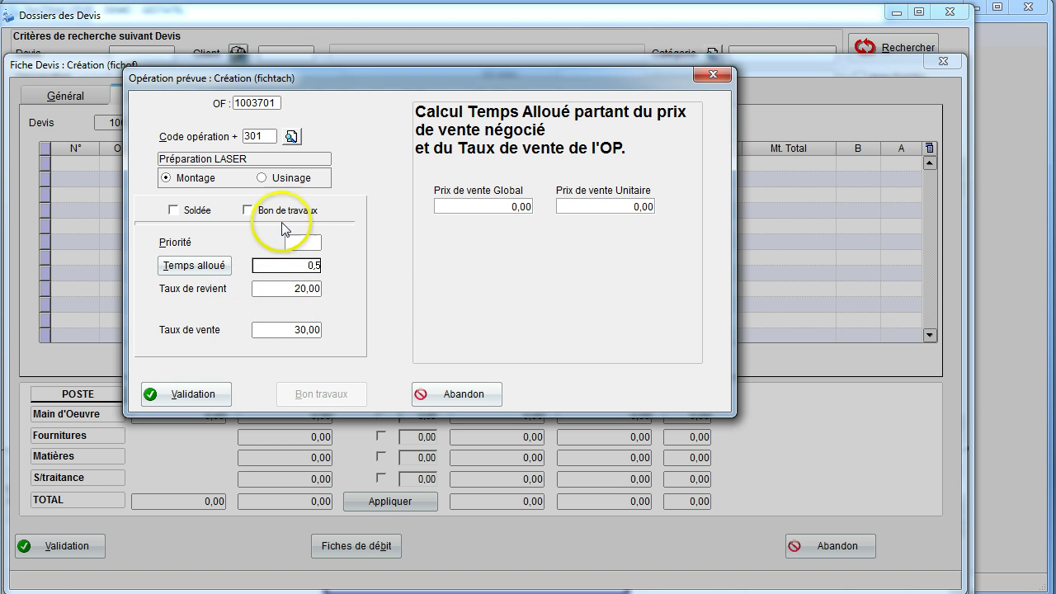
pyautogui.click(198, 394)
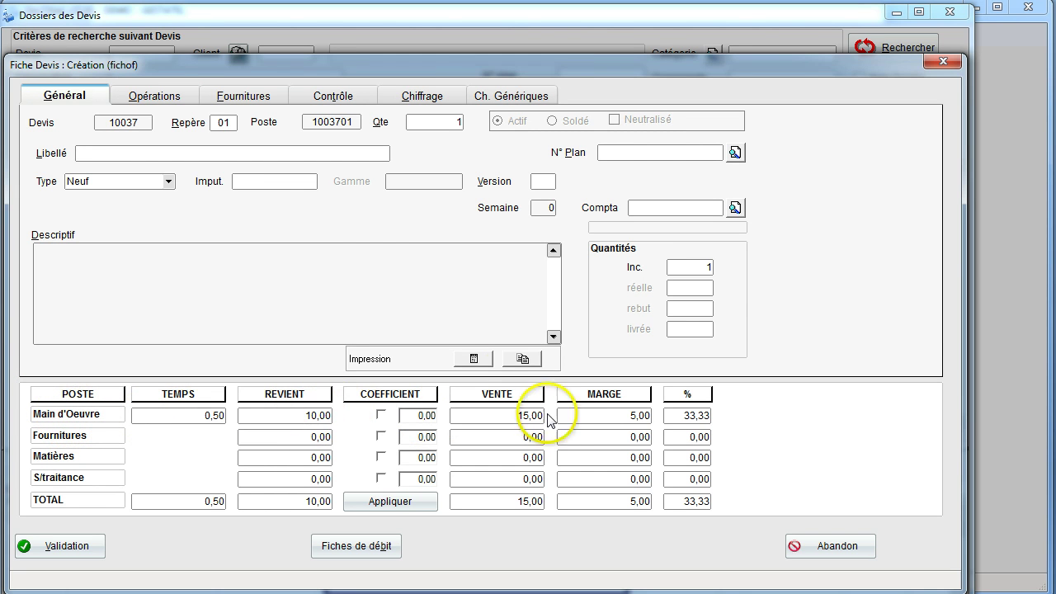
# Add article TOLE 2.5 to the item's supplies with a quantity of 10
pyautogui.click(250, 101)
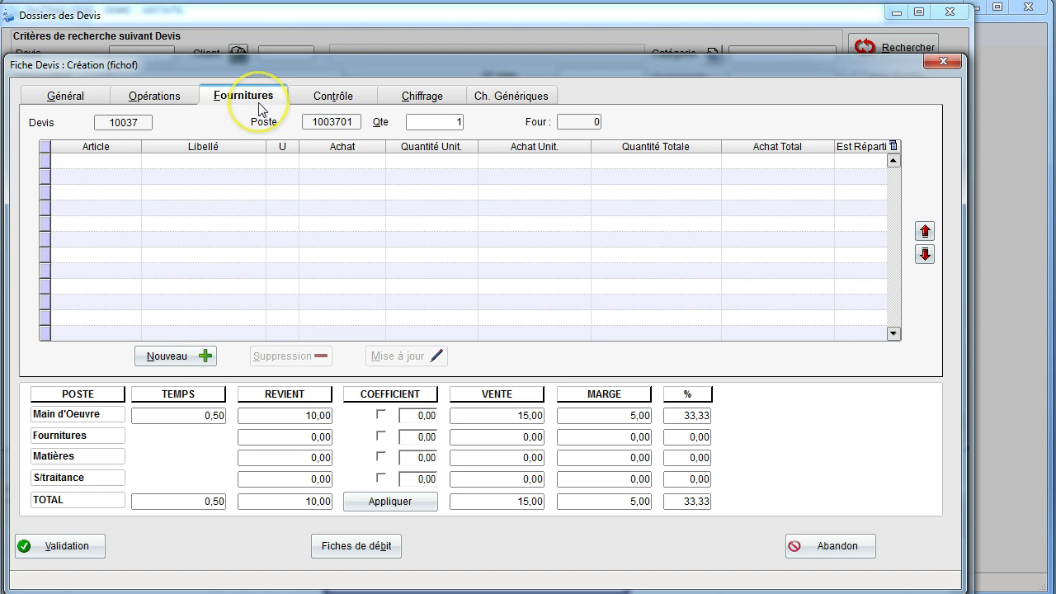
pyautogui.click(192, 356)
pyautogui.click(596, 133)
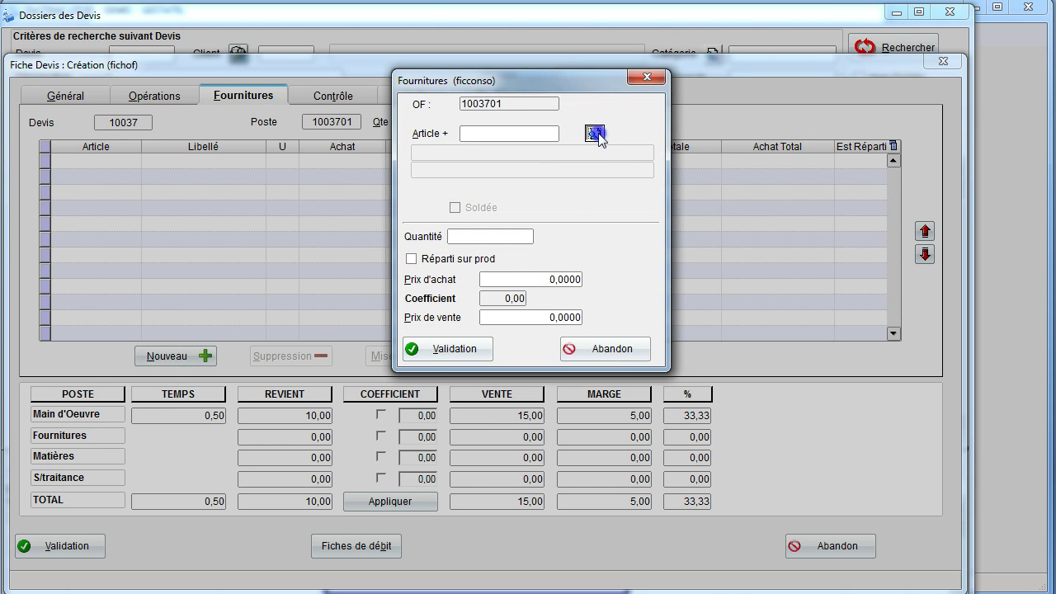
pyautogui.moveTo(1050, 148); pyautogui.dragTo(1051, 346)
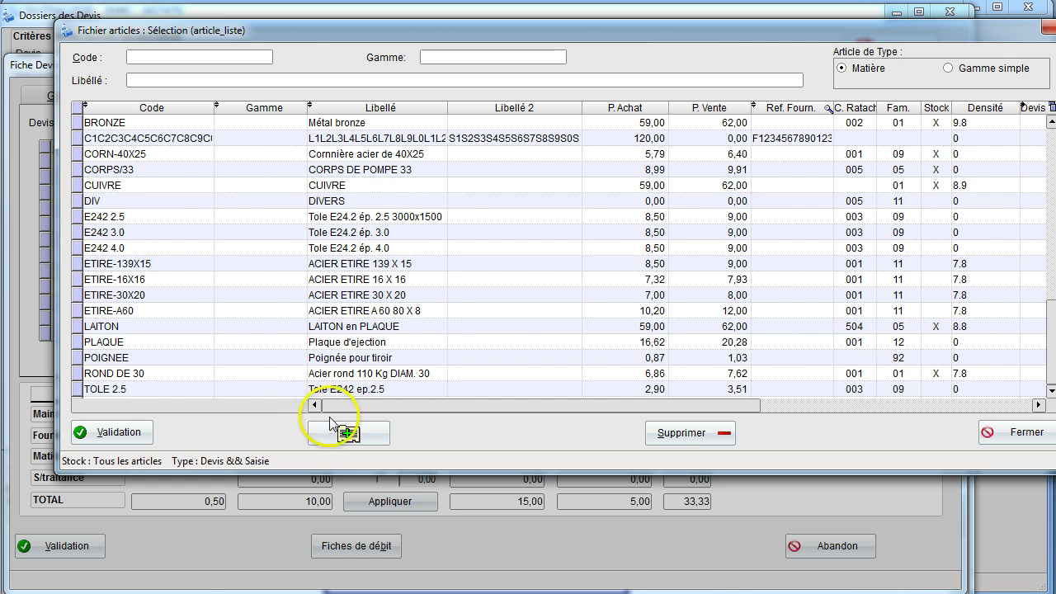
pyautogui.click(123, 392)
pyautogui.click(118, 432)
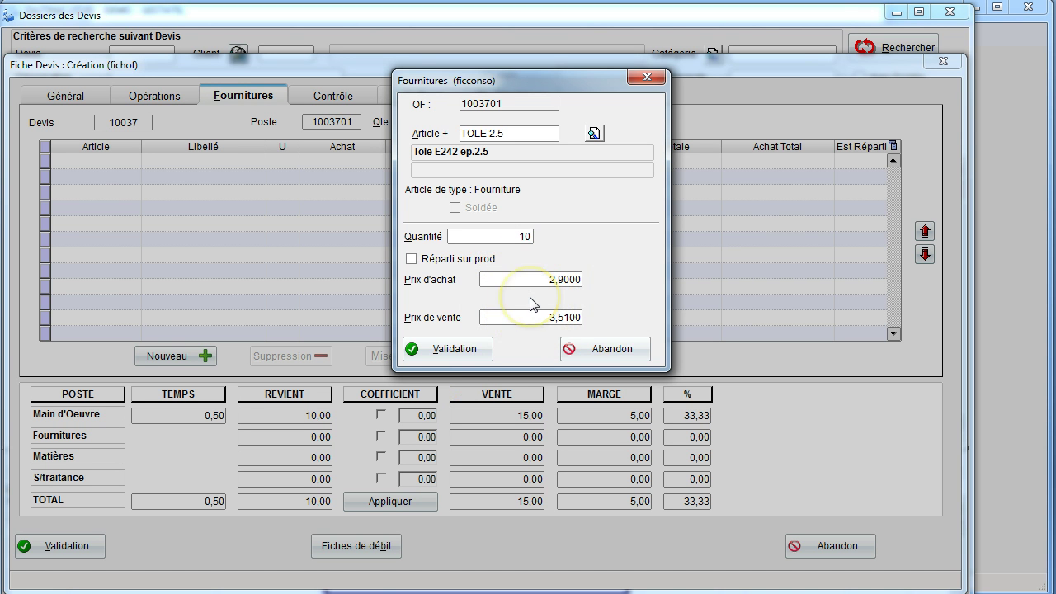
pyautogui.click(452, 355)
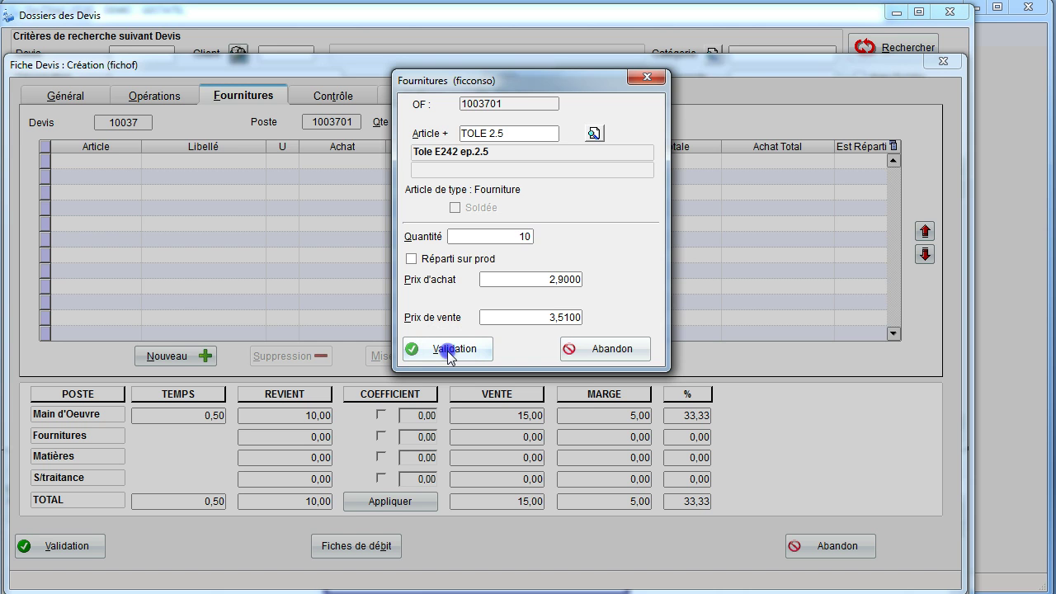
pyautogui.click(450, 353)
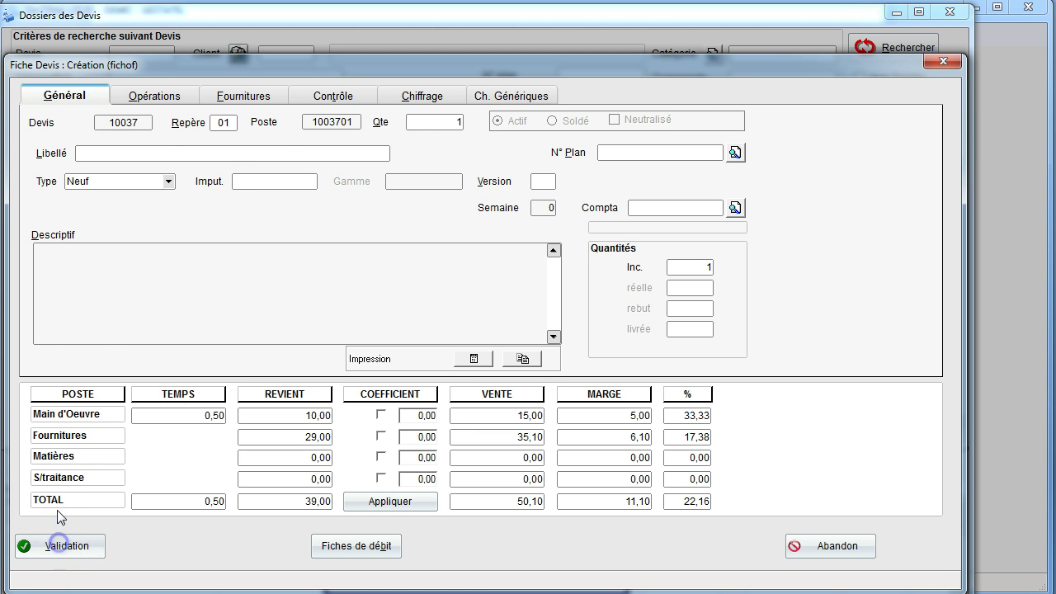
# Validate the quote item and enter AZERTY as the end-of-document text in the quote's pricing section
pyautogui.click(59, 545)
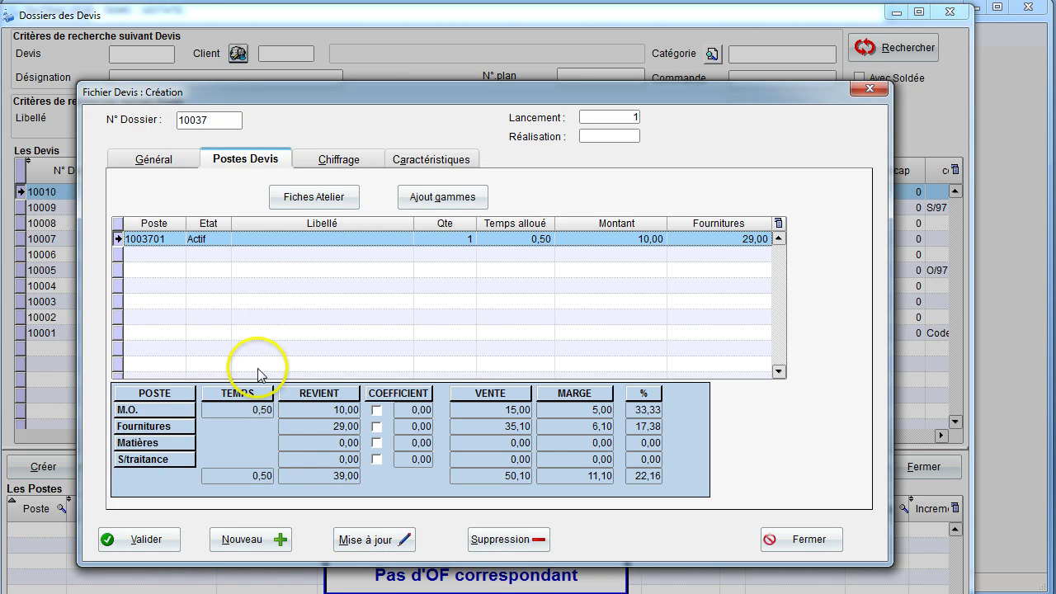
pyautogui.click(342, 158)
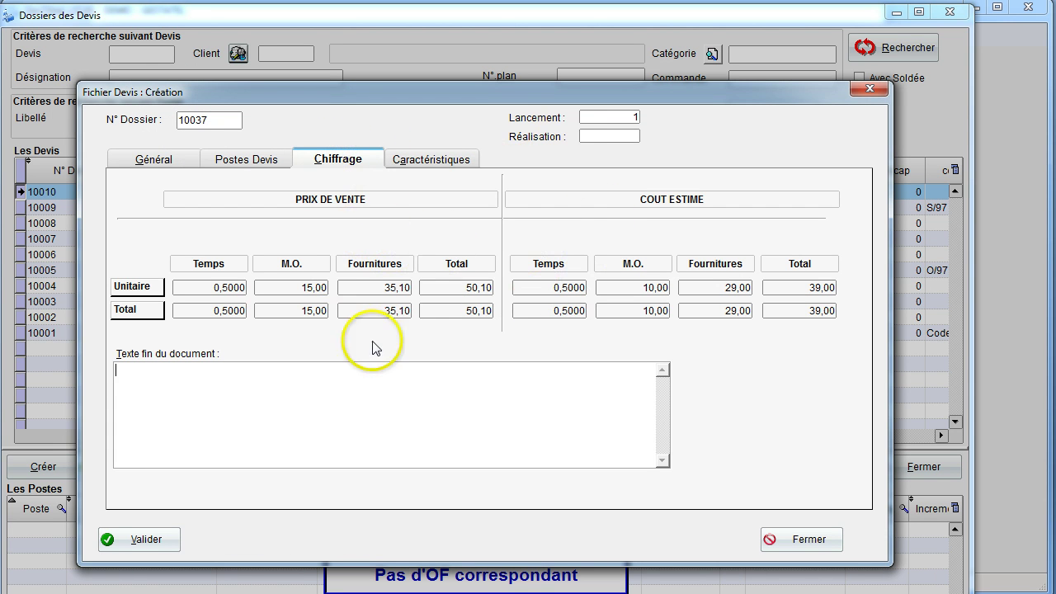
pyautogui.click(236, 368)
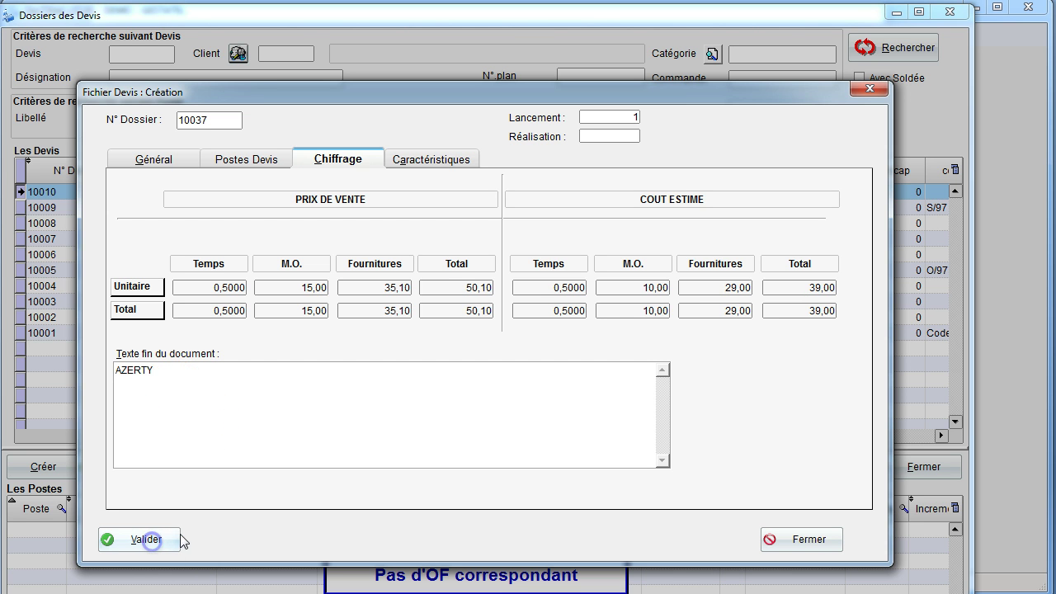
# Review the new quote's characteristics section, validate the quote and close its creation form
pyautogui.click(419, 162)
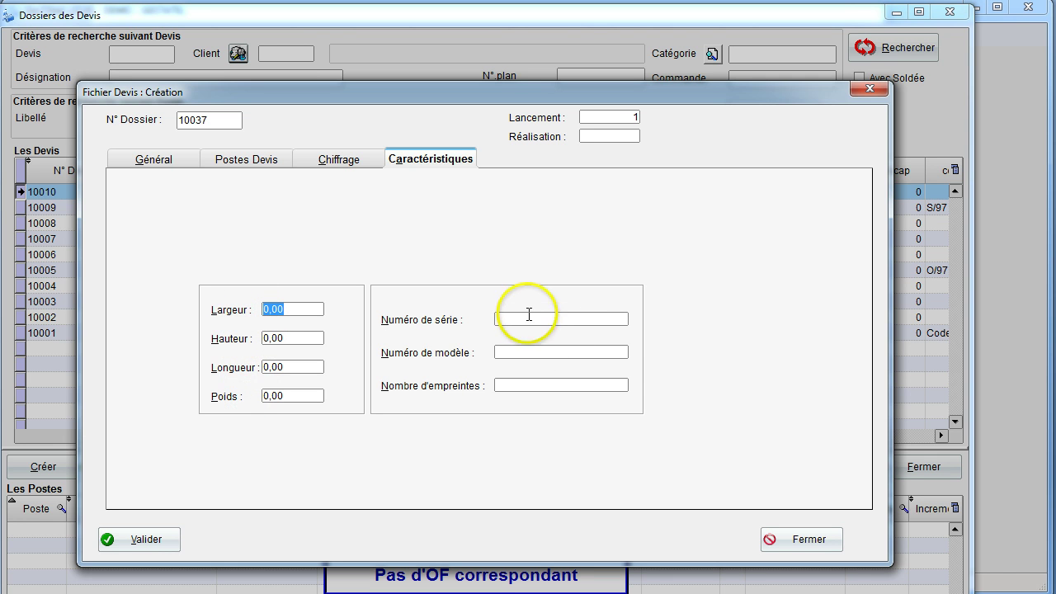
pyautogui.click(147, 541)
pyautogui.click(830, 545)
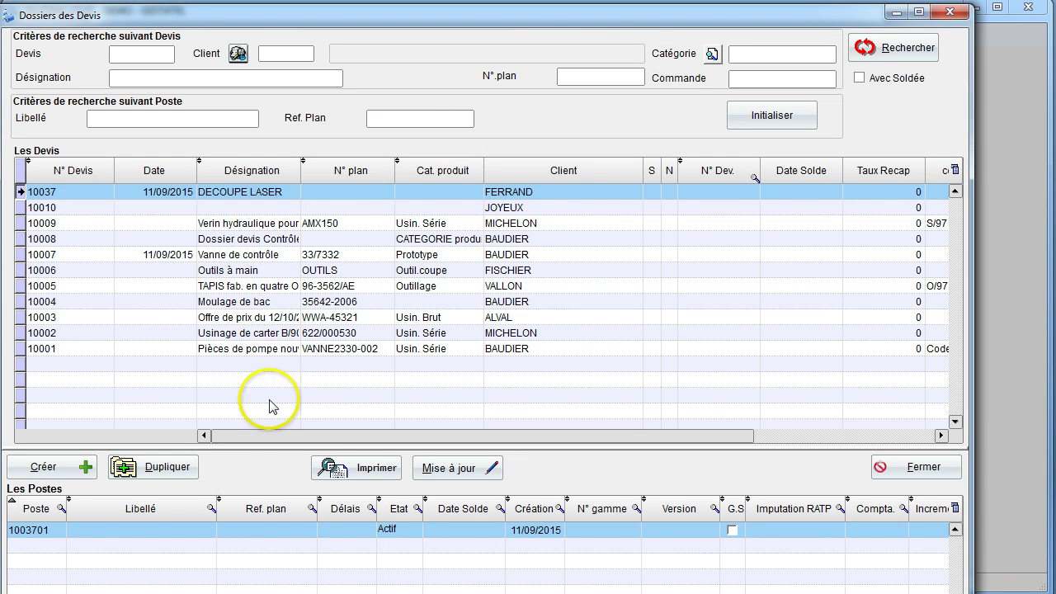
# Check the print settings for the DECOUPE LASER quote and close them without printing
pyautogui.click(360, 468)
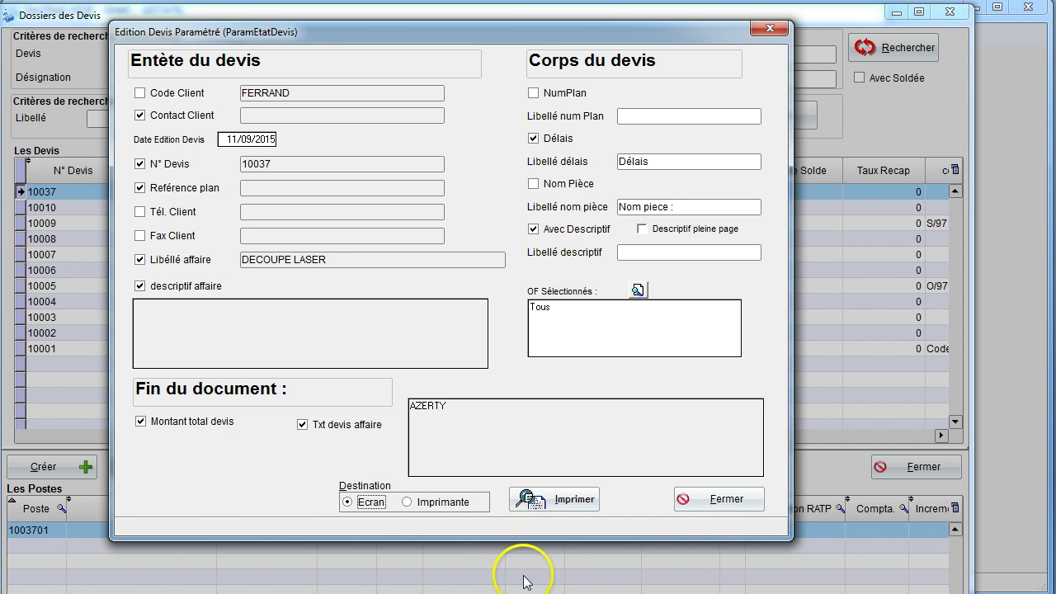
pyautogui.click(702, 499)
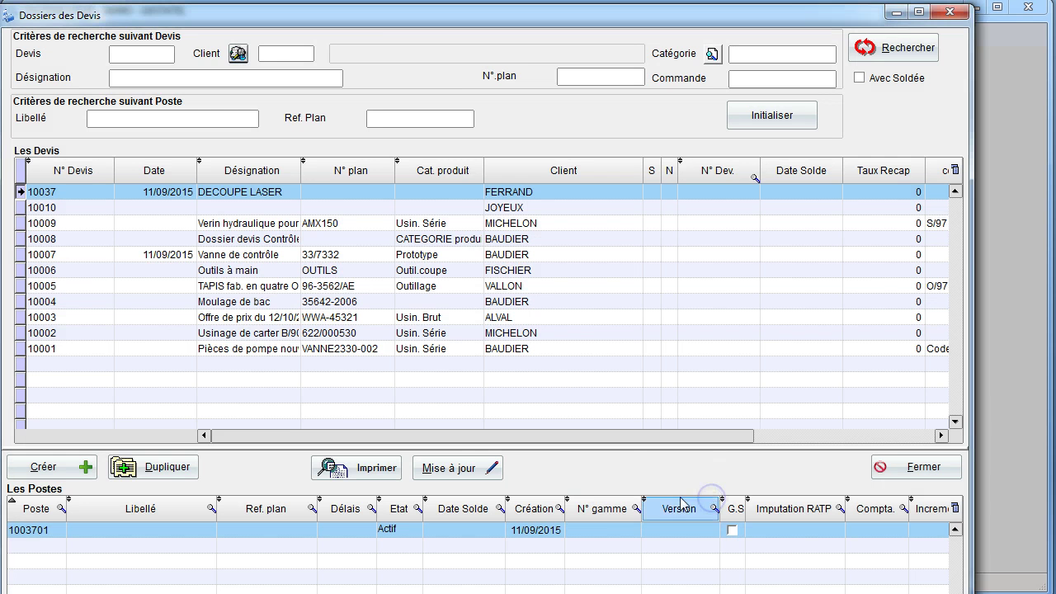
# Select the Pièces de pompe quote with plan number VANNE2330-002 and generate its on-screen print preview
pyautogui.click(284, 348)
pyautogui.click(157, 561)
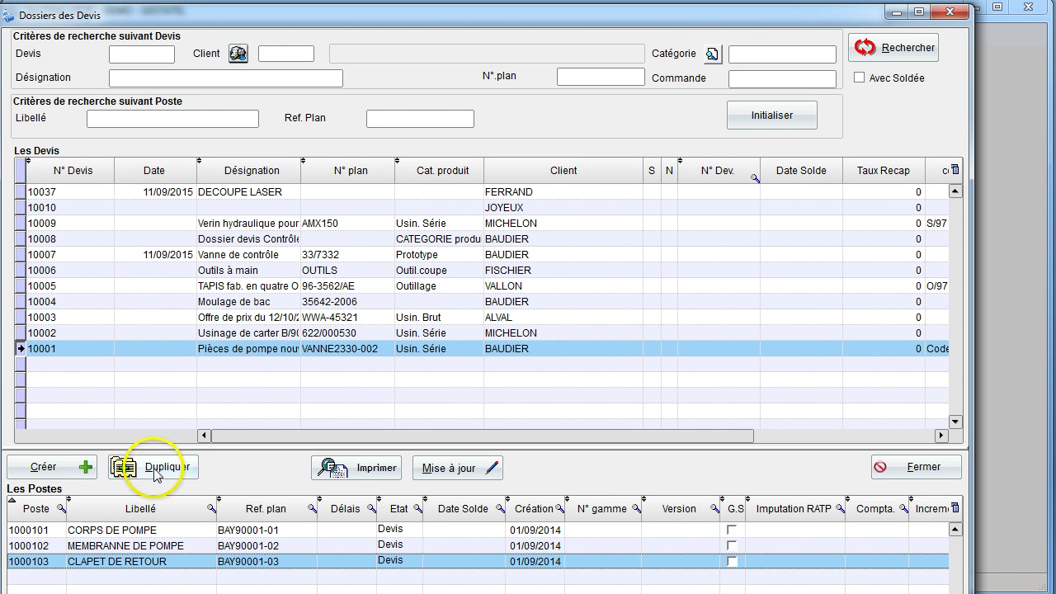
pyautogui.click(368, 472)
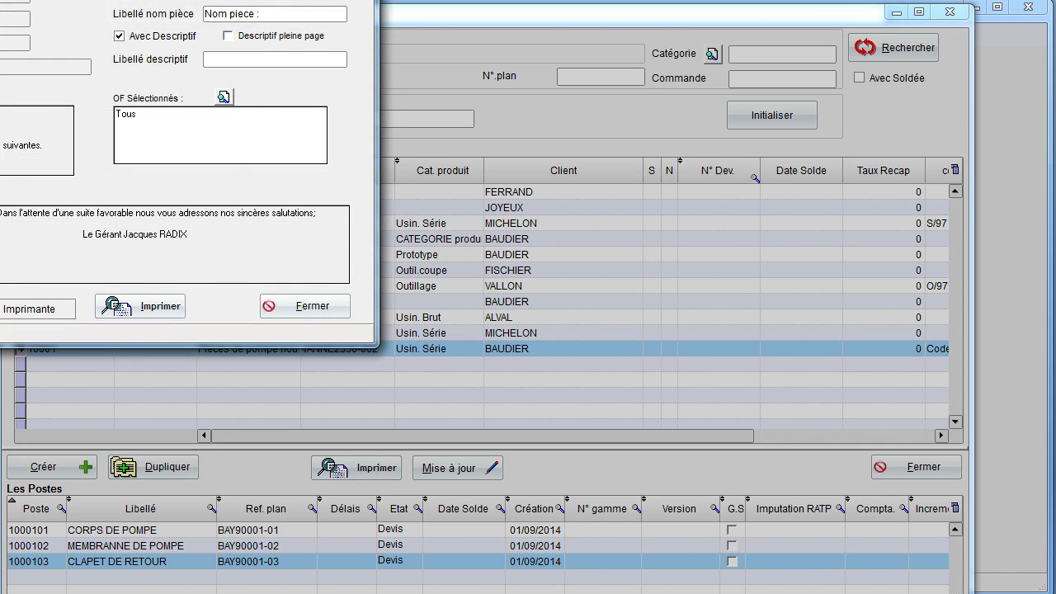
pyautogui.click(141, 306)
pyautogui.moveTo(436, 7); pyautogui.dragTo(522, 19)
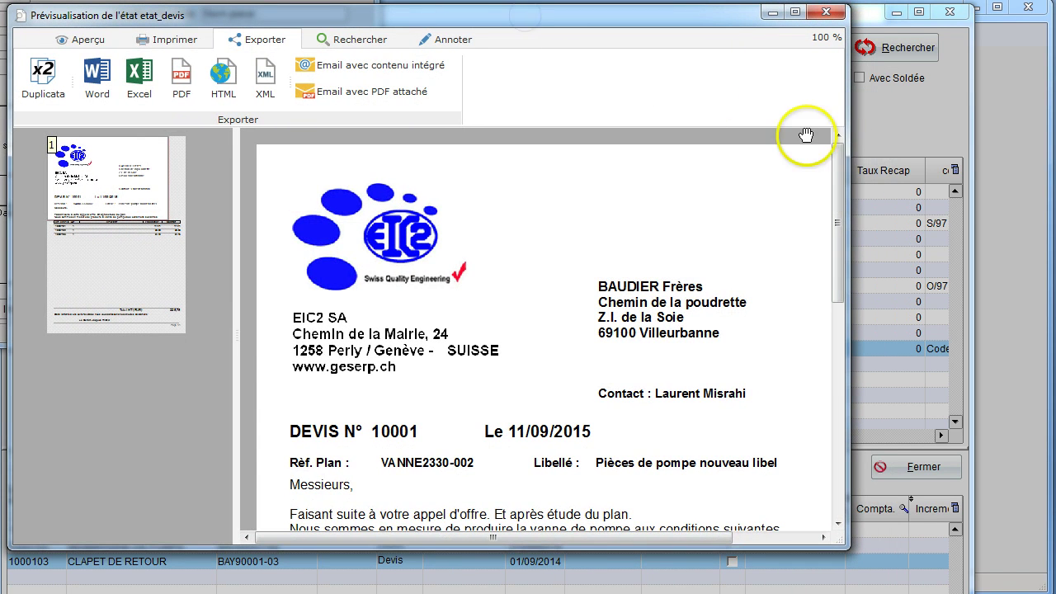
# Examine the previewed quote from its header through the item prices to the closing text, and close the preview and print settings
pyautogui.moveTo(605, 540)
pyautogui.mouseDown()
pyautogui.moveTo(624, 535)
pyautogui.moveTo(595, 527)
pyautogui.mouseUp()
pyautogui.moveTo(837, 212)
pyautogui.mouseDown()
pyautogui.moveTo(846, 236)
pyautogui.moveTo(842, 213)
pyautogui.mouseUp()
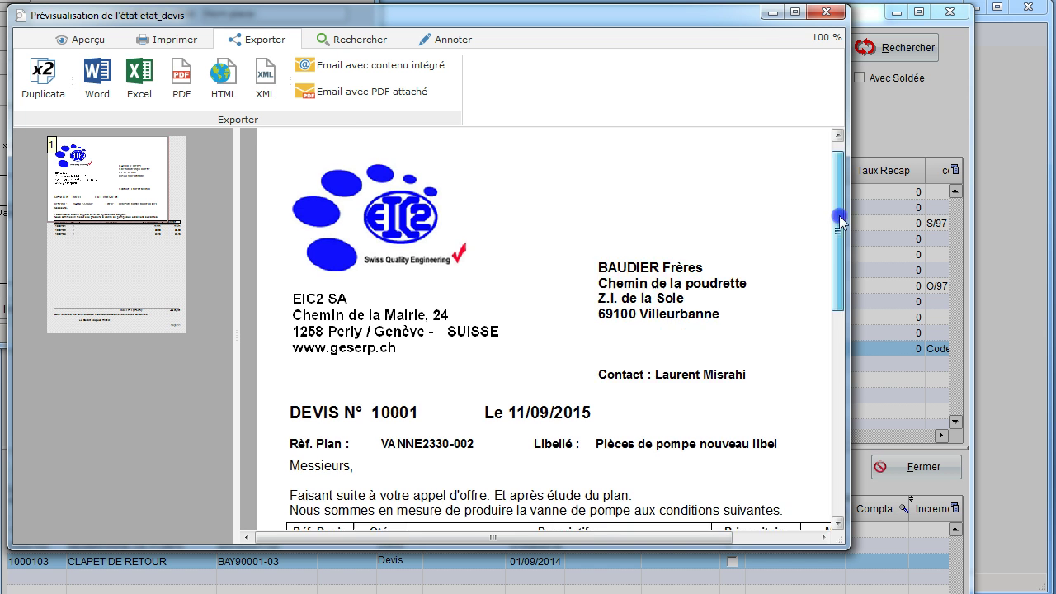
pyautogui.moveTo(839, 222); pyautogui.dragTo(839, 301)
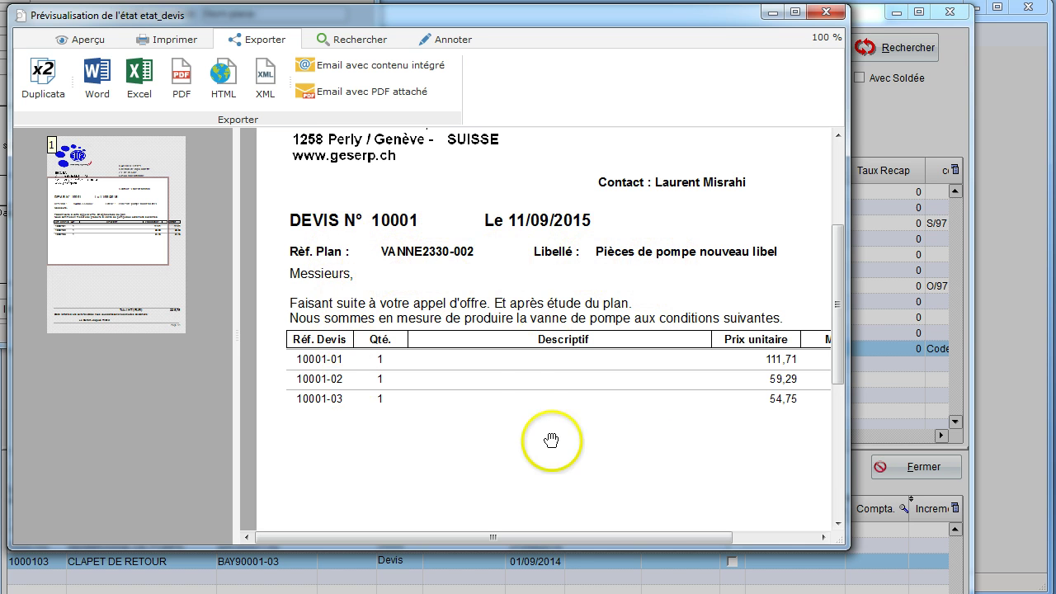
pyautogui.moveTo(841, 281); pyautogui.dragTo(862, 437)
pyautogui.moveTo(580, 544); pyautogui.dragTo(601, 539)
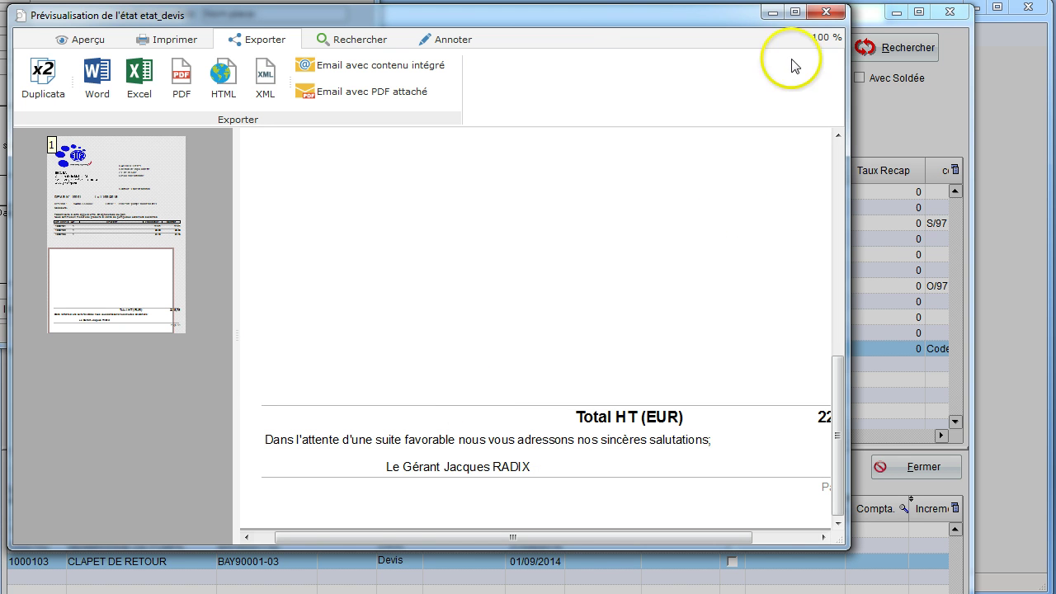
pyautogui.click(822, 13)
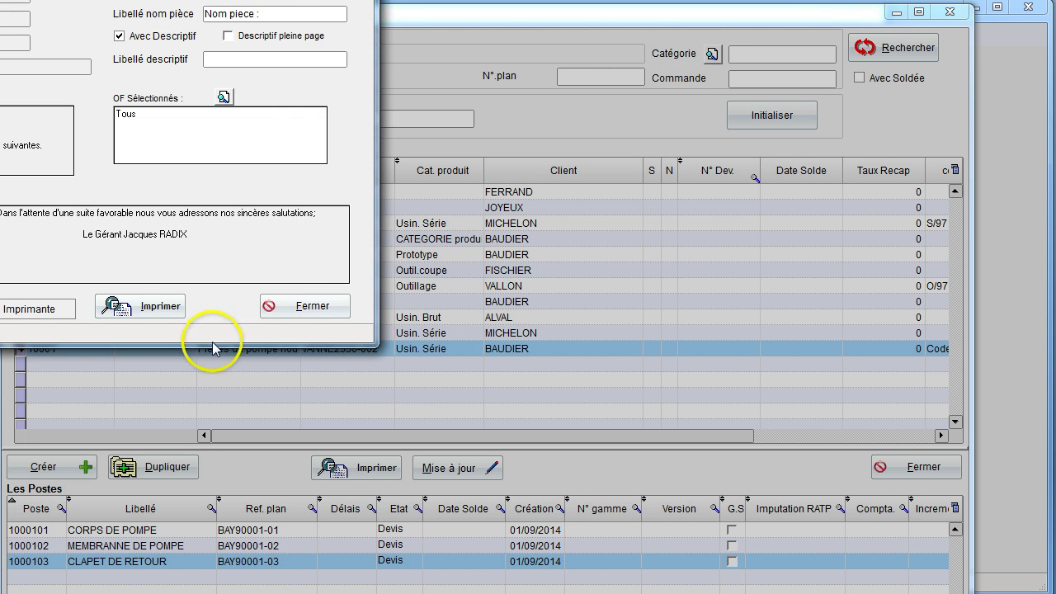
pyautogui.click(305, 305)
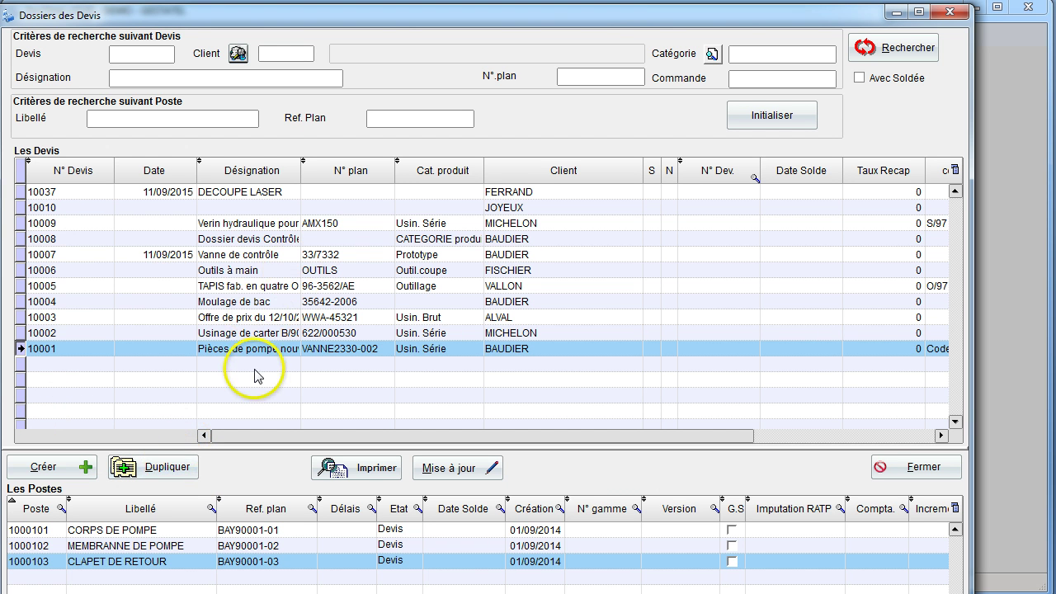
# Duplicate only the CLAPET DE RETOUR item of the Pièces de pompe quote into a new Fabrication dossier, and close the quotes window
pyautogui.click(165, 468)
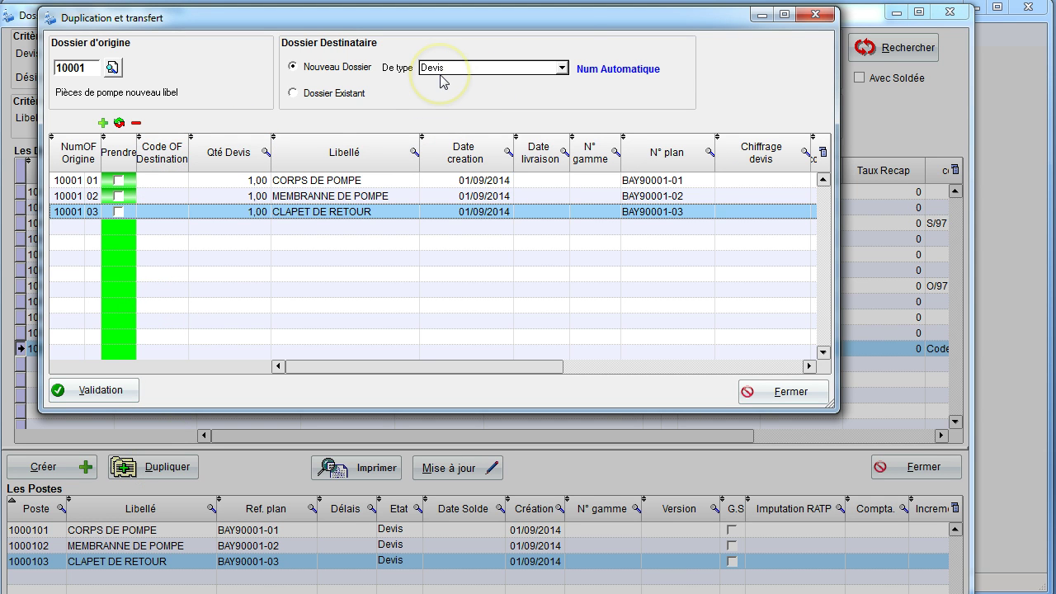
pyautogui.click(563, 68)
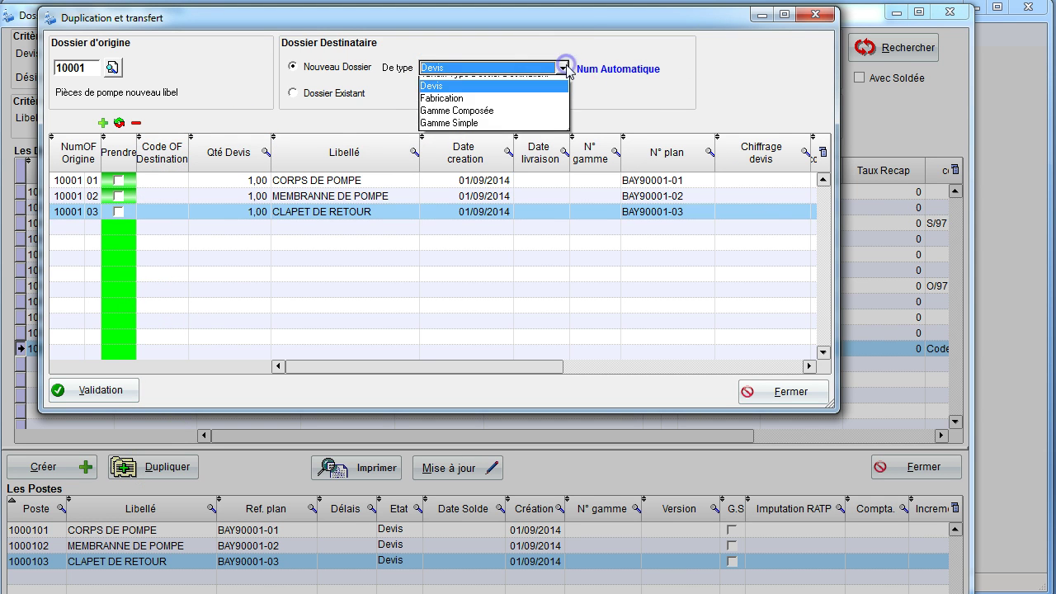
pyautogui.click(550, 108)
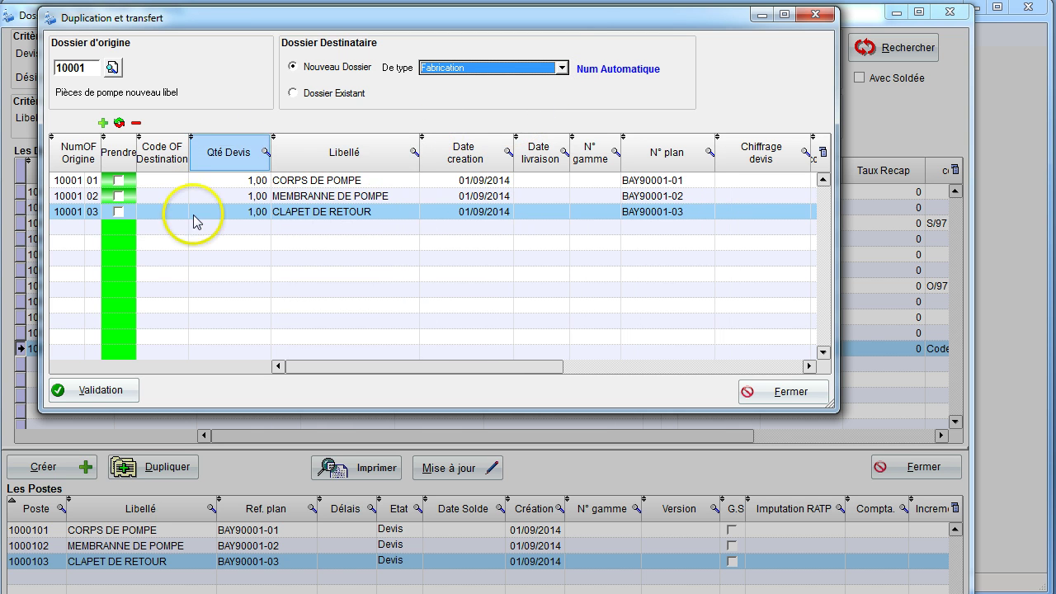
pyautogui.click(118, 211)
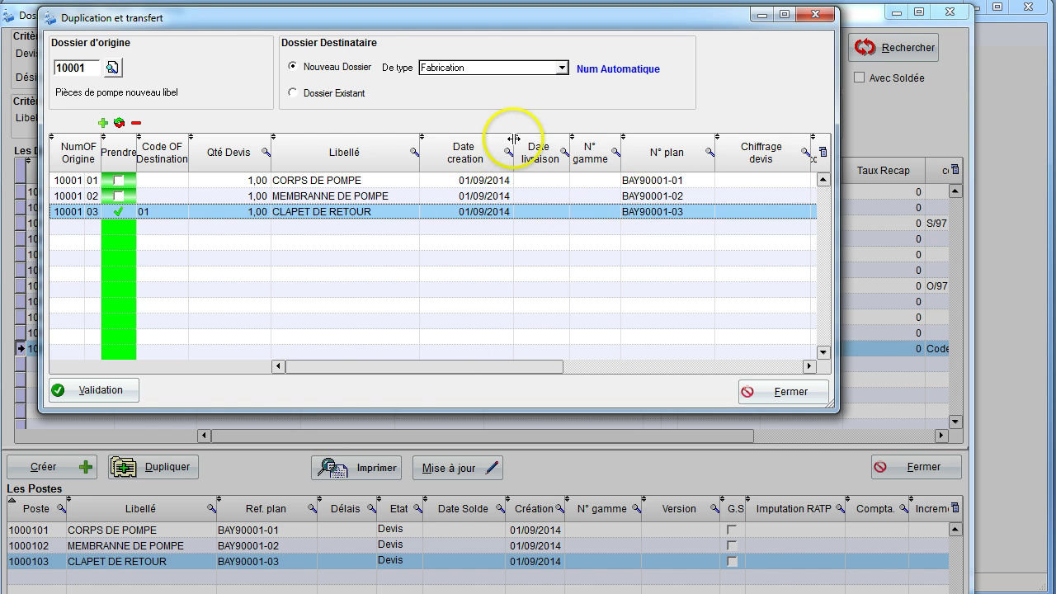
pyautogui.click(114, 394)
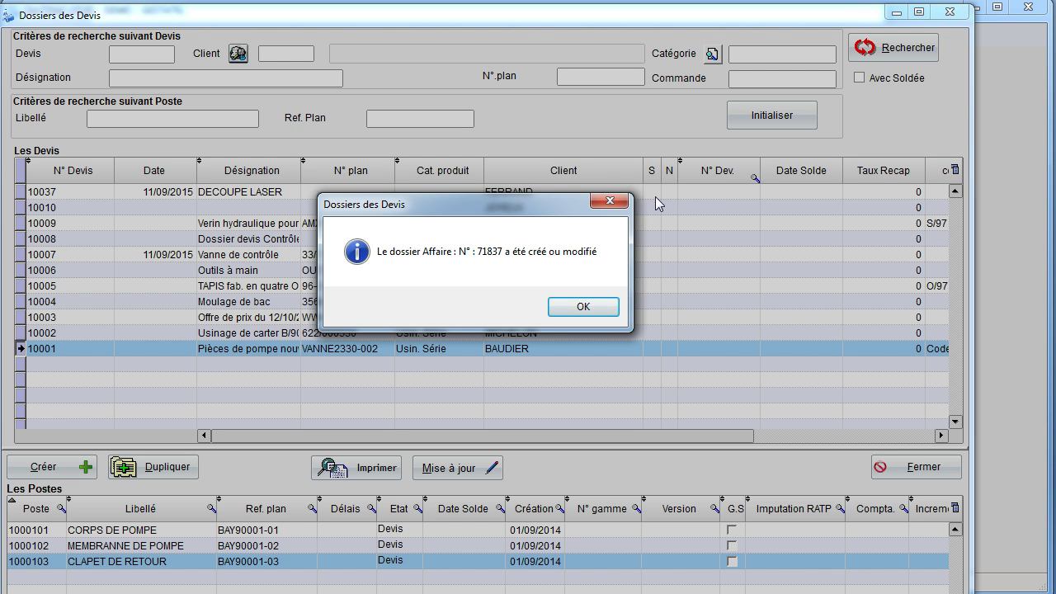
pyautogui.click(609, 200)
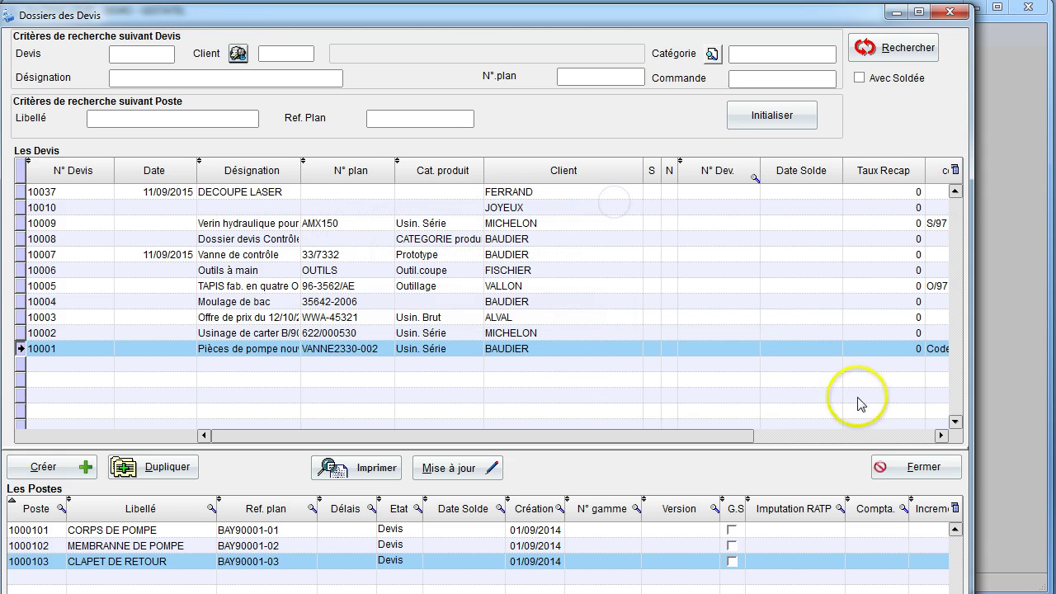
pyautogui.click(924, 467)
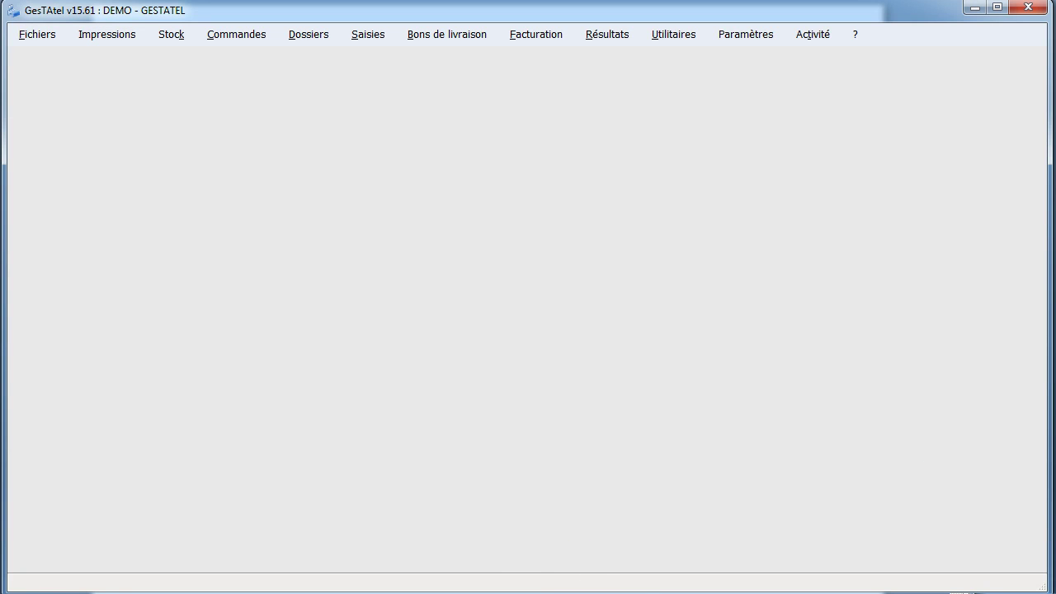